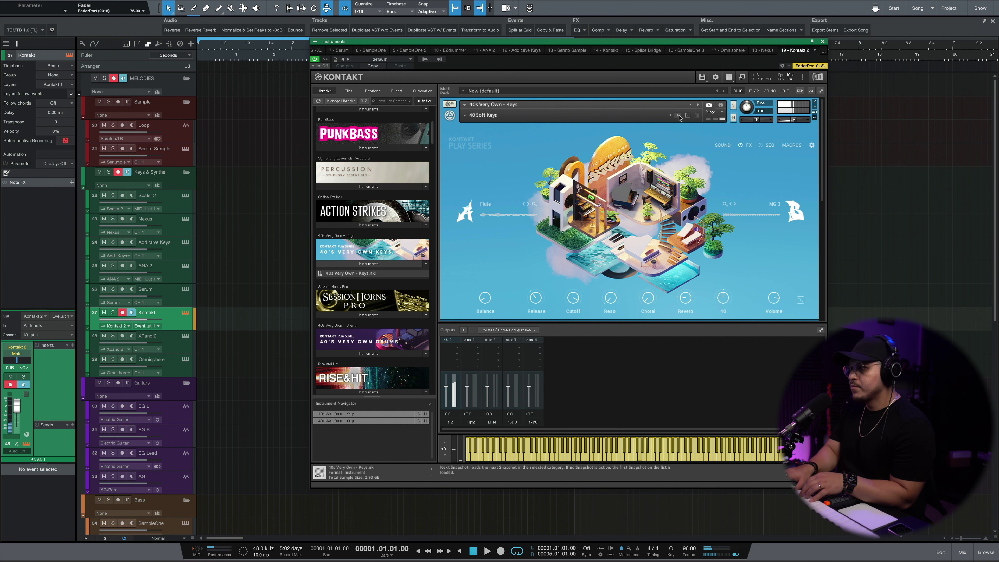
- Open the Scaler 2 instrument from its track, filter the scales to C#/Db and Minor scale, and load the C# minor scale
{"action": "key", "text": "ctrl+w"}
{"action": "left_click", "coordinate": [185, 195]}
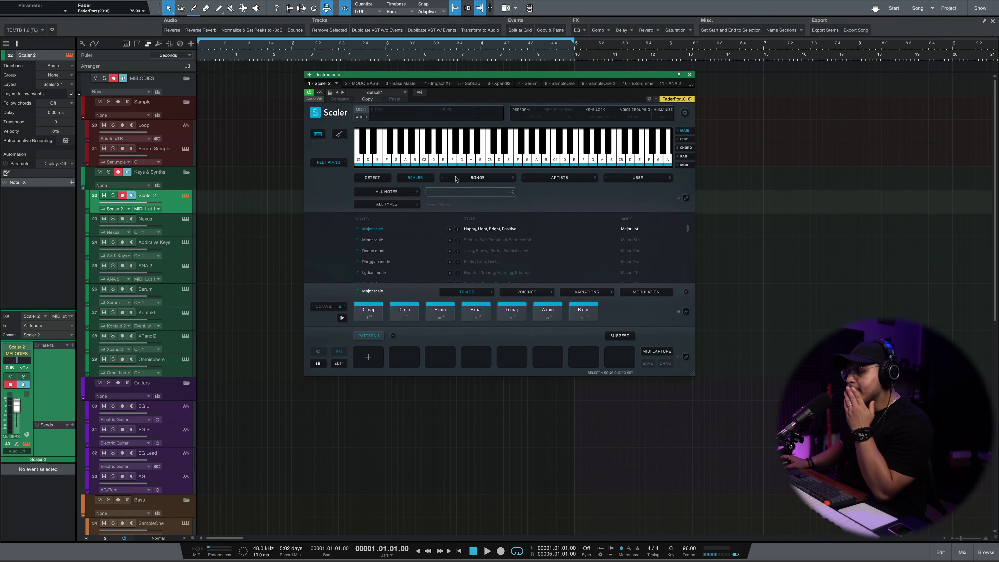
{"action": "left_click", "coordinate": [398, 192]}
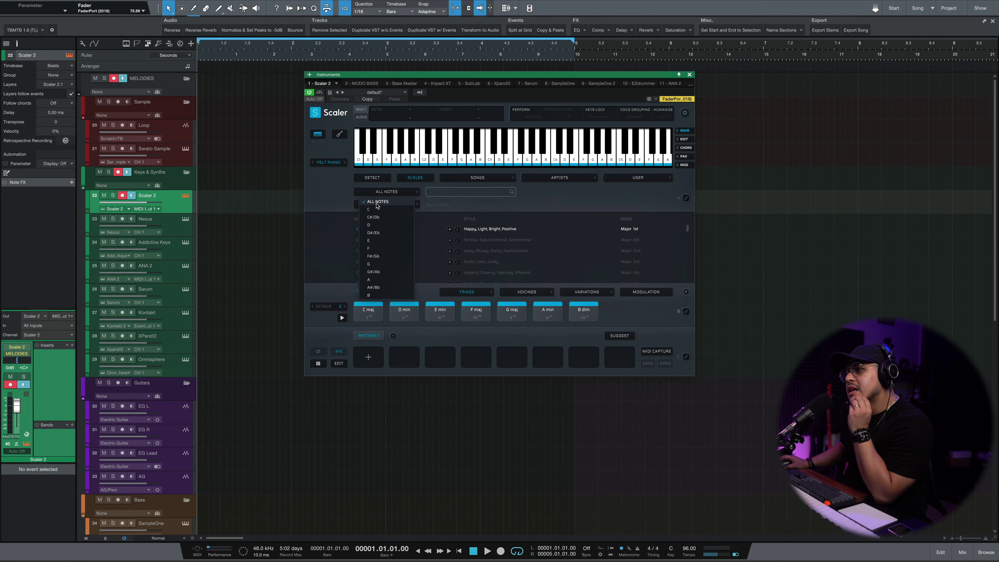
{"action": "left_click", "coordinate": [380, 218]}
{"action": "left_click", "coordinate": [383, 204]}
{"action": "left_click", "coordinate": [384, 264]}
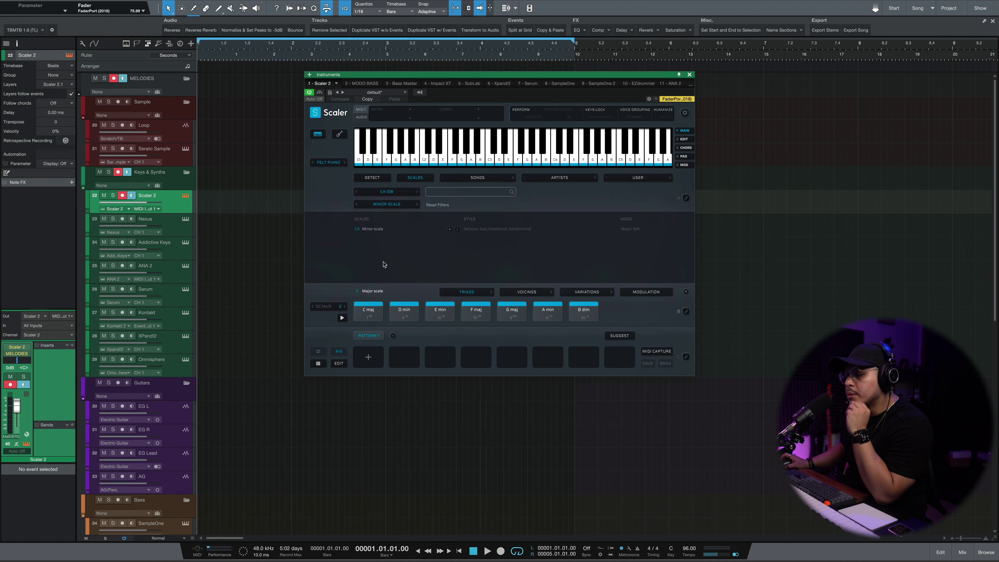
{"action": "left_click", "coordinate": [411, 231]}
- Audition the scale's chords and apply the 7ths Inverted voicing to them
{"action": "left_click", "coordinate": [441, 311]}
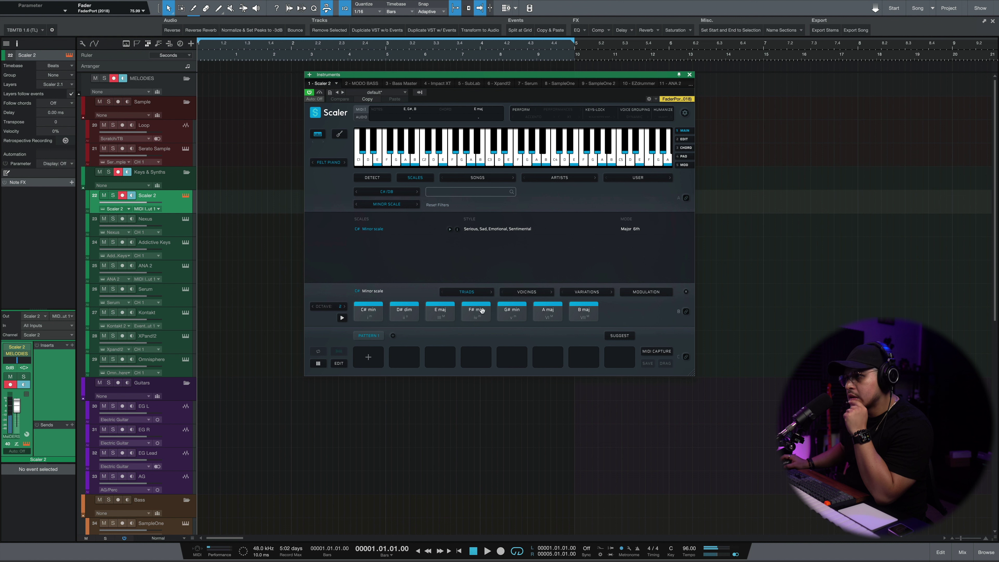
{"action": "left_click", "coordinate": [534, 293]}
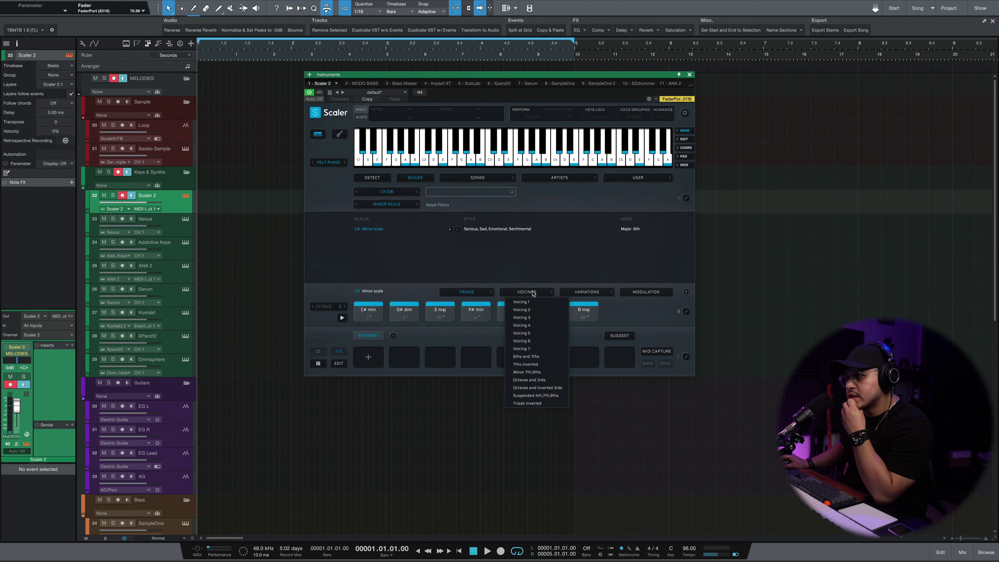
{"action": "left_click", "coordinate": [534, 364]}
{"action": "left_click", "coordinate": [358, 311]}
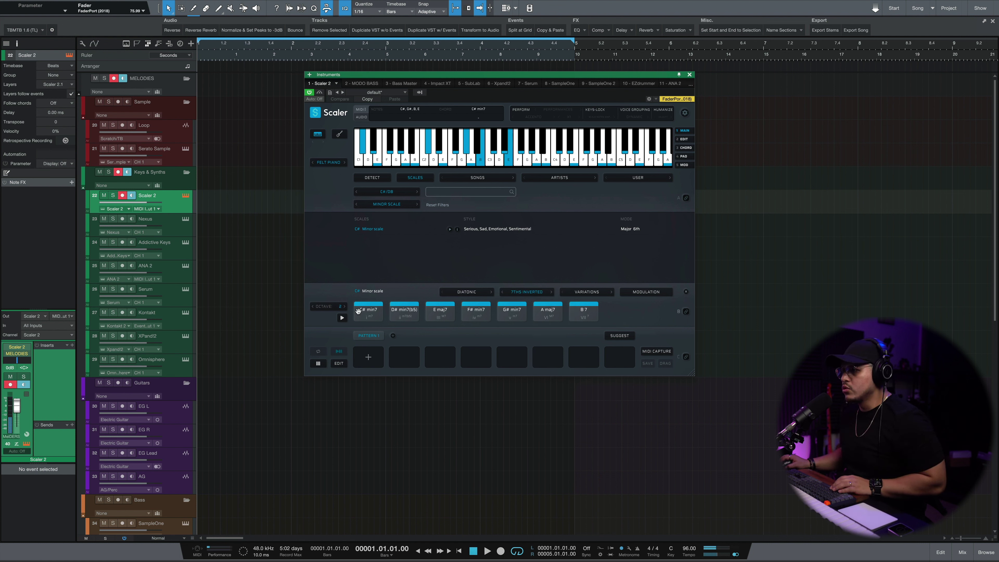
- Record the Scaler 2 chords onto the Kontakt track over bars 1 to 4, keeping the Kontakt window clear of the new event
{"action": "left_click", "coordinate": [686, 312]}
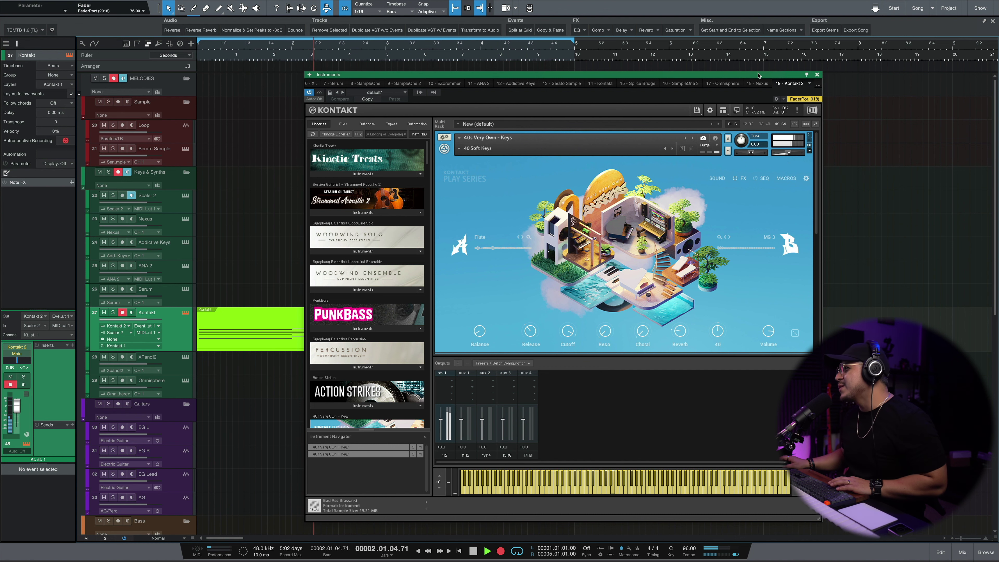
{"action": "left_click_drag", "start_coordinate": [771, 75], "coordinate": [912, 53]}
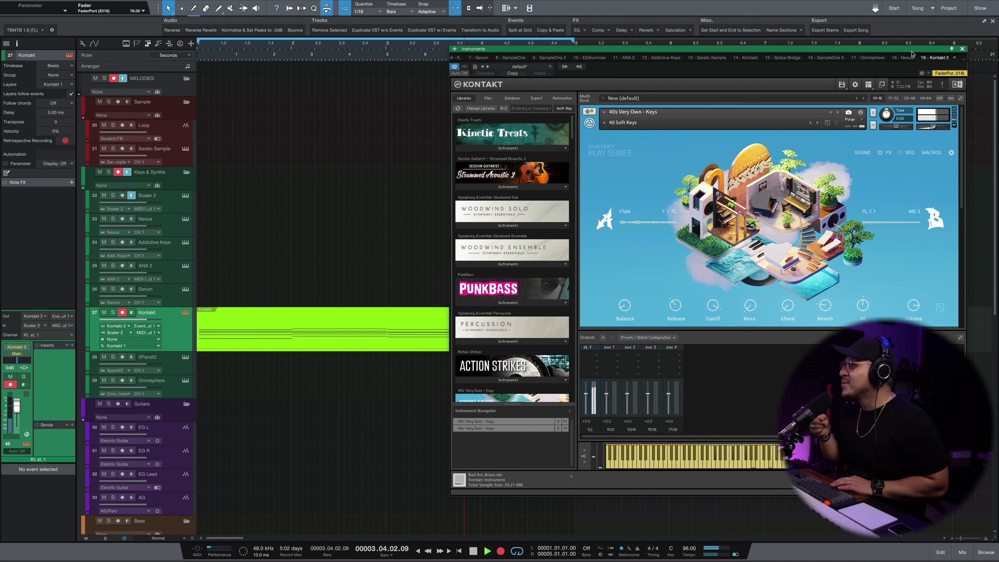
{"action": "key", "text": "space"}
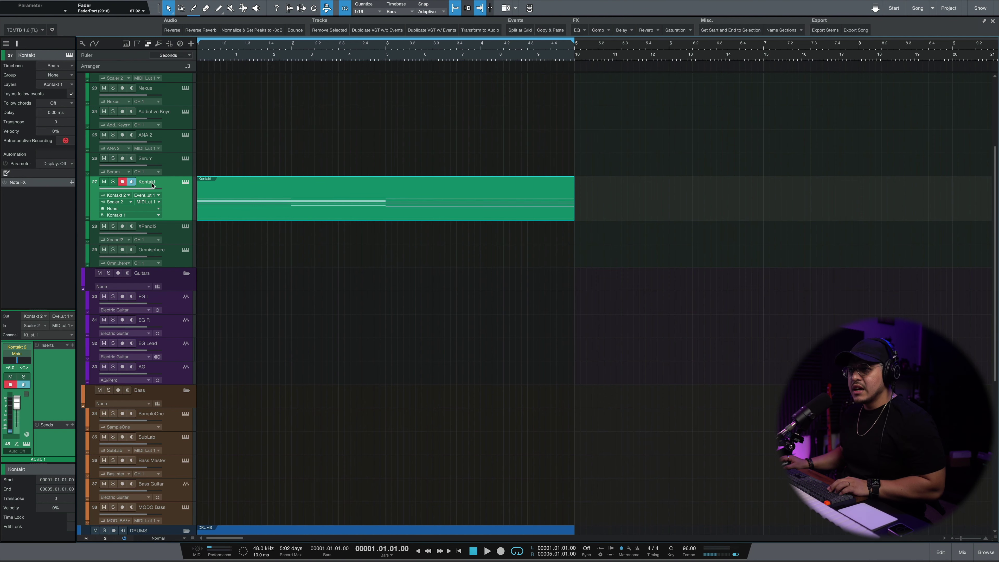
- Rename the Kontakt track as Pad
{"action": "double_click", "coordinate": [152, 182]}
{"action": "type", "text": "Pad"}
{"action": "key", "text": "Return"}
{"action": "left_click", "coordinate": [266, 252]}
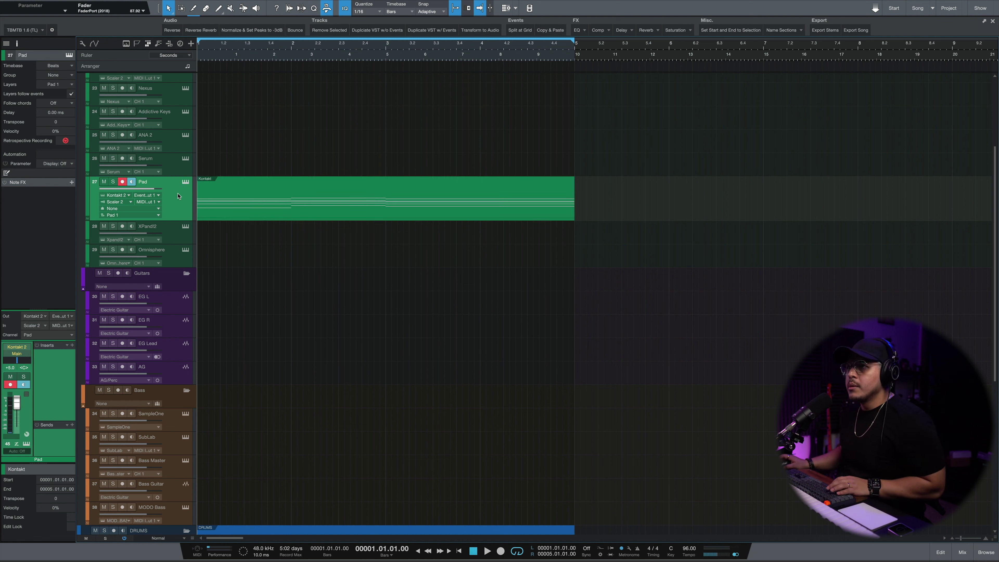
- Duplicate the Pad track without events, copy the chord event to the new track, and solo it with its Kontakt instrument open
{"action": "left_click", "coordinate": [392, 34]}
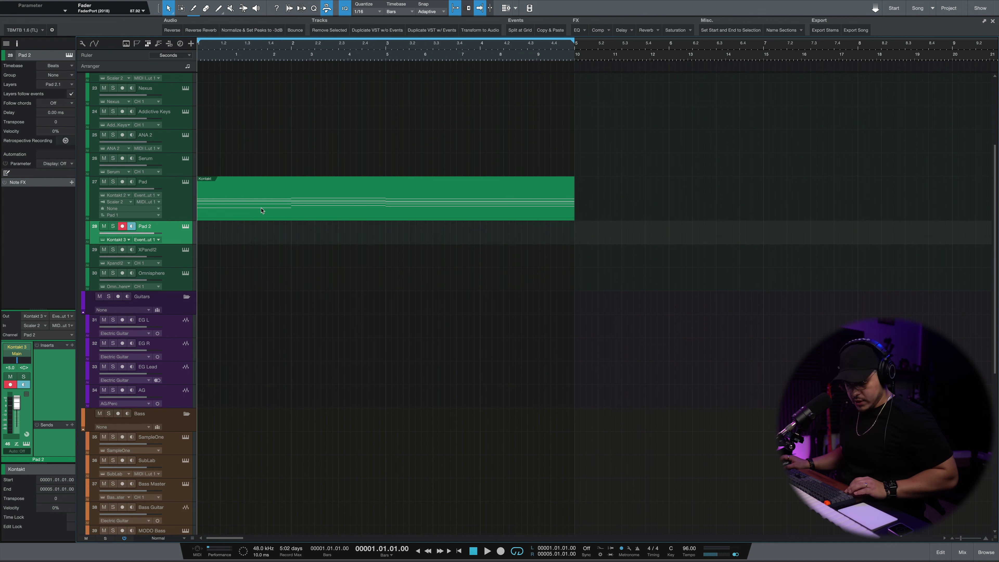
{"action": "left_click", "coordinate": [186, 228]}
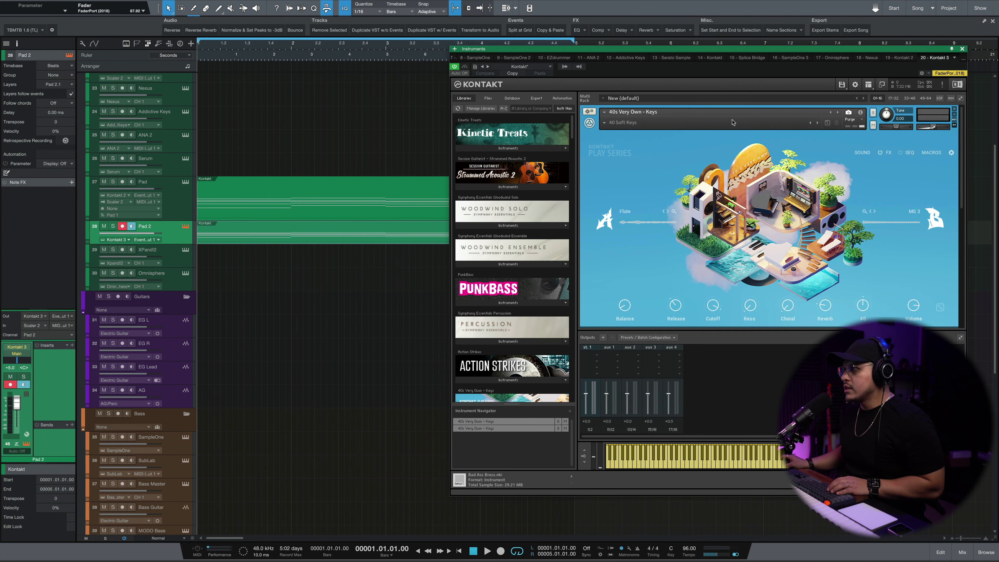
{"action": "left_click", "coordinate": [114, 226]}
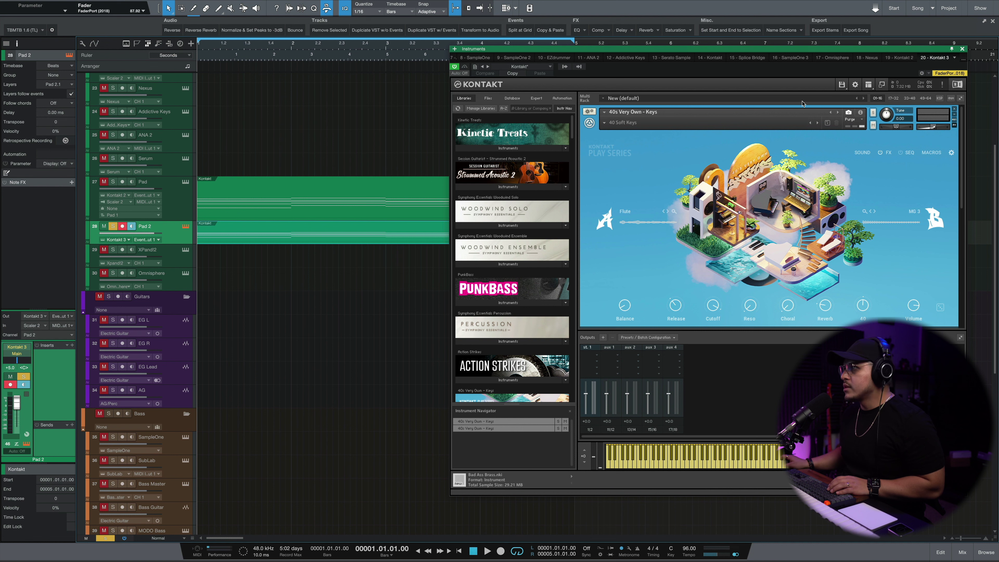
- Play the soloed Pad 2 part with the 40 Soft Keys snapshot to hear its sound, including with the 40 knob at 0%
{"action": "key", "text": "space"}
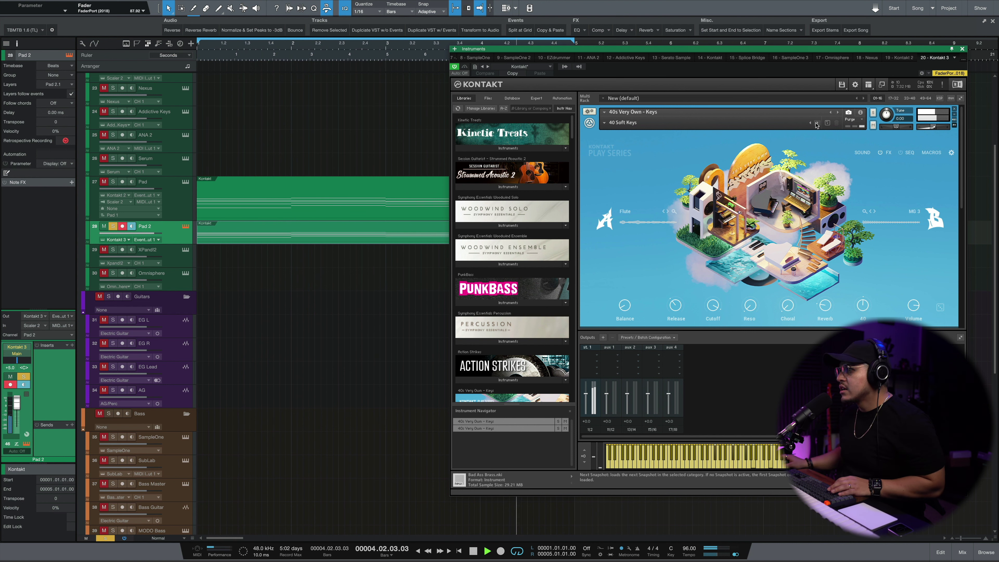
{"action": "key", "text": "space"}
{"action": "left_click_drag", "start_coordinate": [745, 50], "coordinate": [662, 49]}
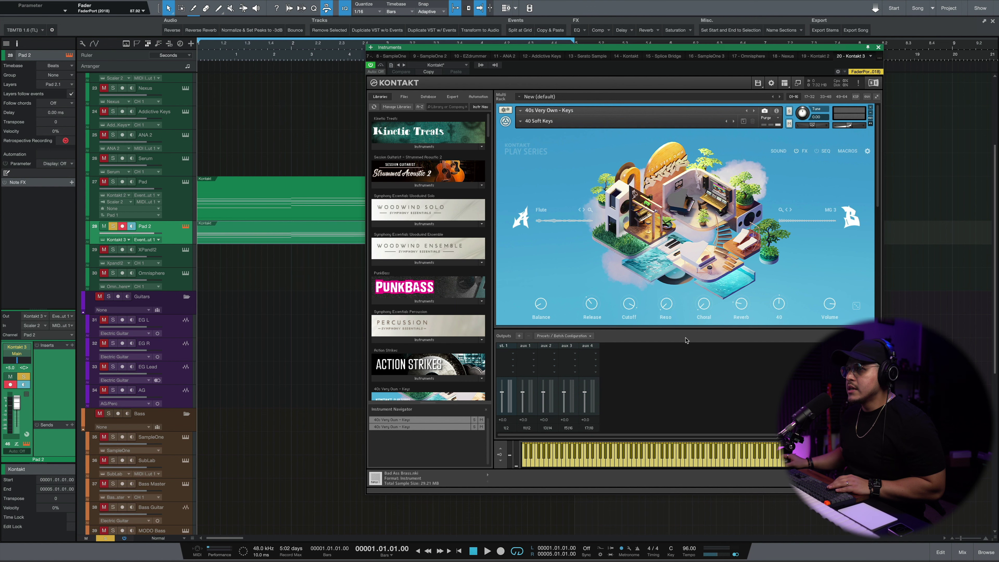
{"action": "key", "text": "space"}
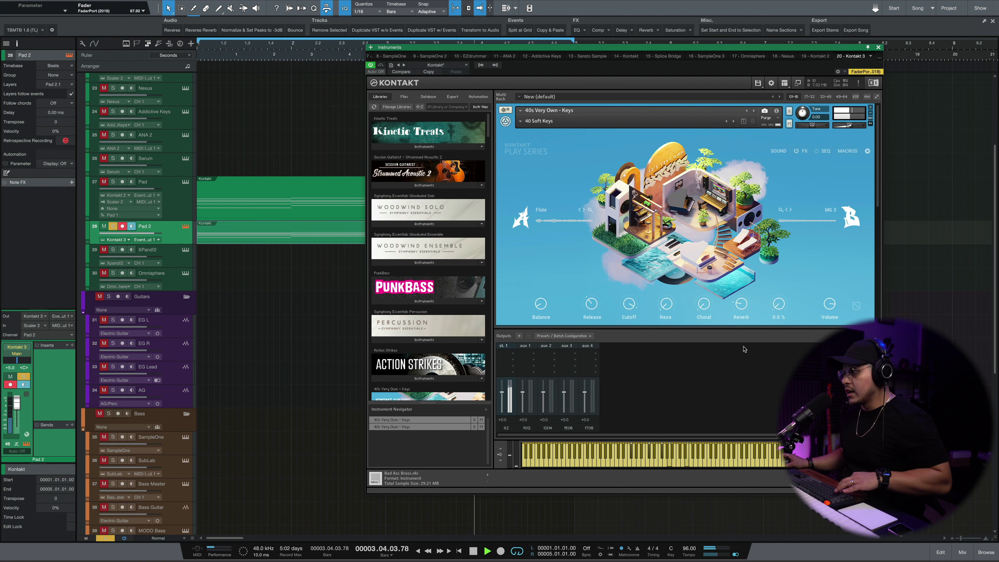
{"action": "key", "text": "space"}
- Try other snapshots on Pad 2, including 40's Bass Chords 2, during playback
{"action": "left_click", "coordinate": [733, 124]}
{"action": "key", "text": "space"}
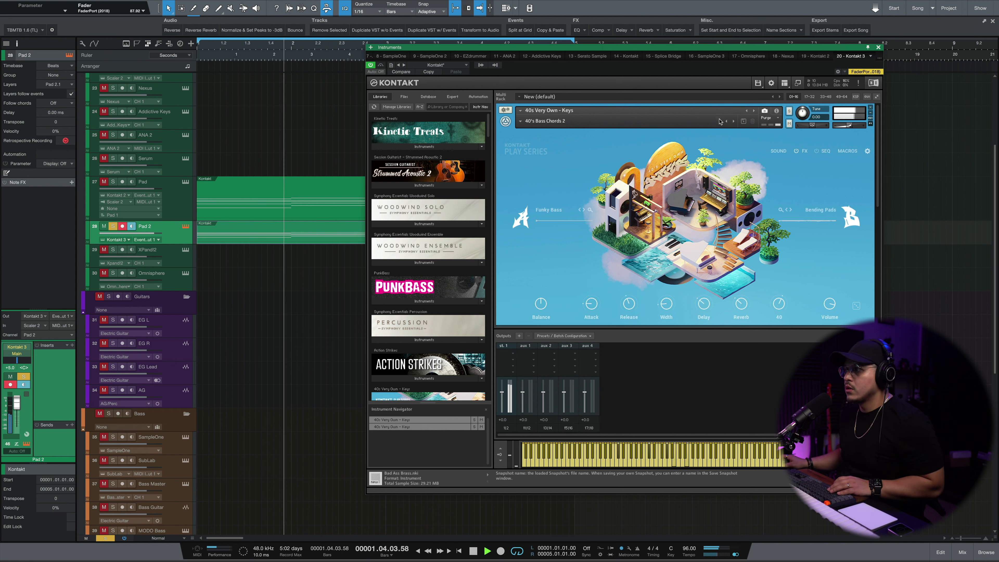
{"action": "key", "text": "space"}
{"action": "key", "text": "space"}
{"action": "key", "text": "space"}
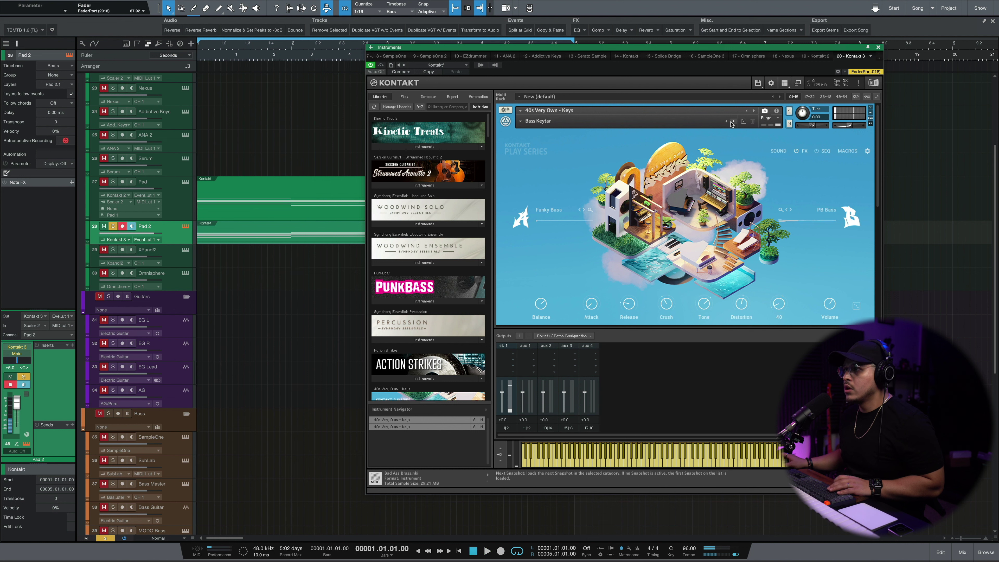
- Audition the Keys snapshots on Pad 2 from 40 PWO Piano onward and settle on Cassie's Keys
{"action": "left_click", "coordinate": [521, 122]}
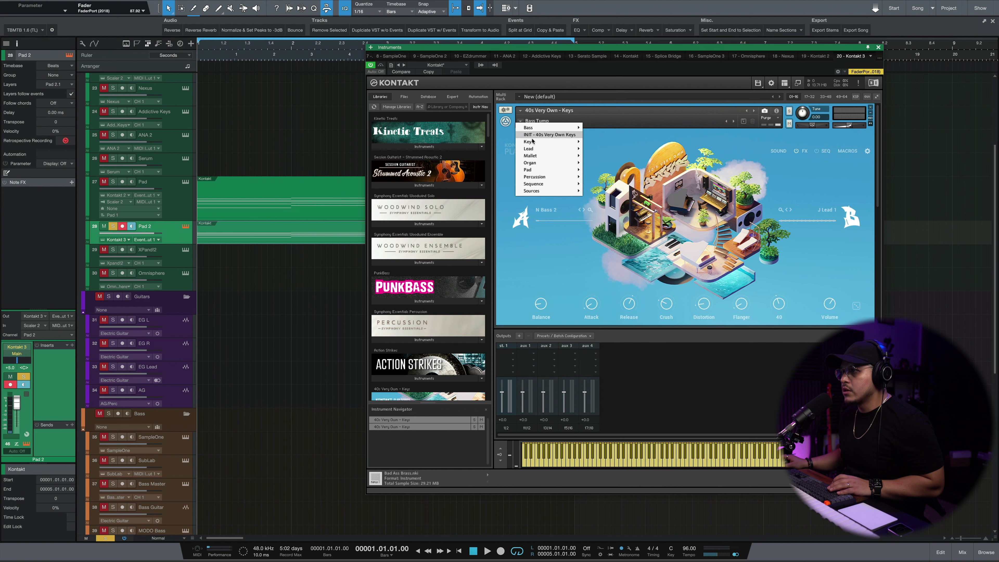
{"action": "mouse_move", "coordinate": [532, 144]}
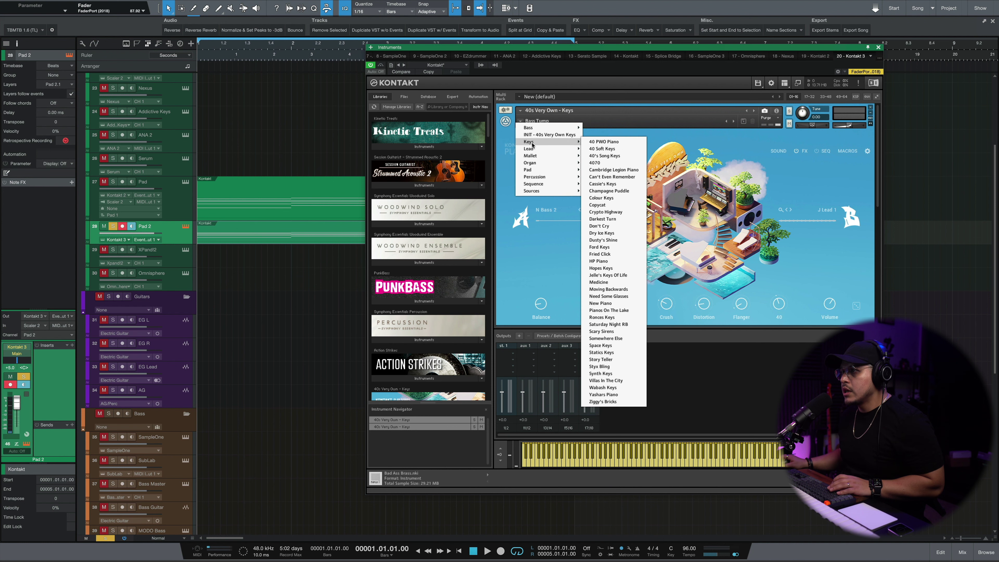
{"action": "left_click", "coordinate": [604, 143]}
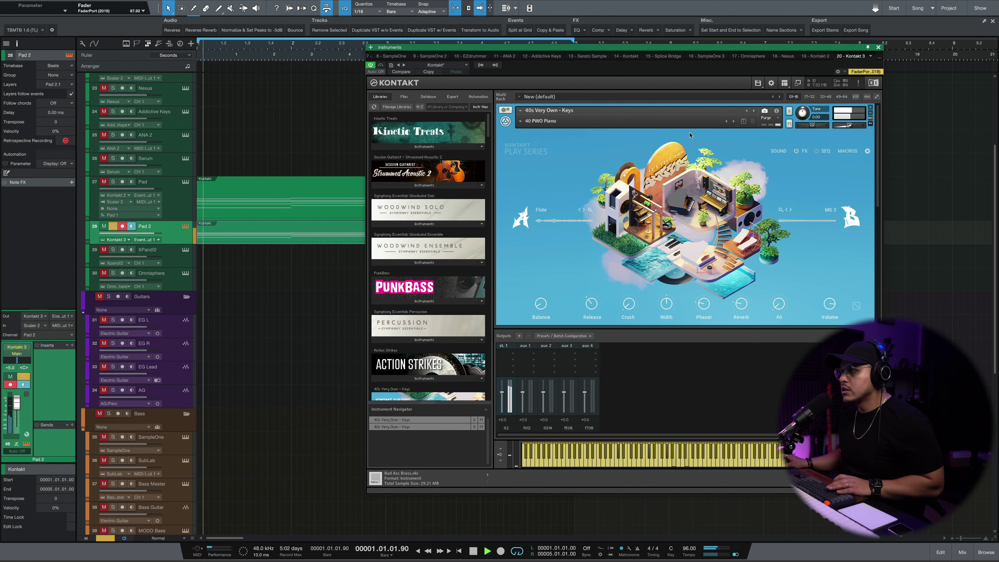
{"action": "left_click", "coordinate": [734, 122]}
{"action": "key", "text": "space"}
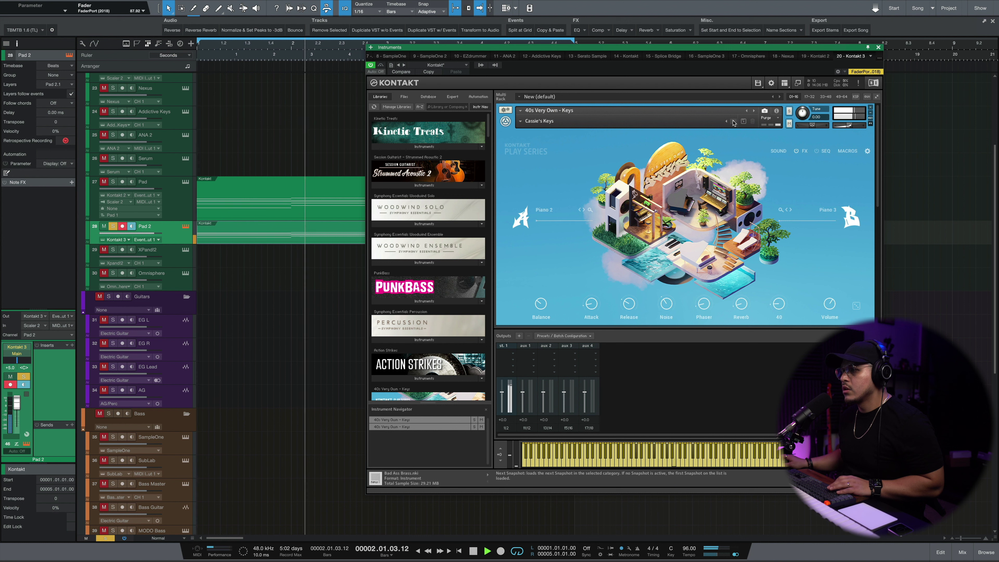
{"action": "key", "text": "space"}
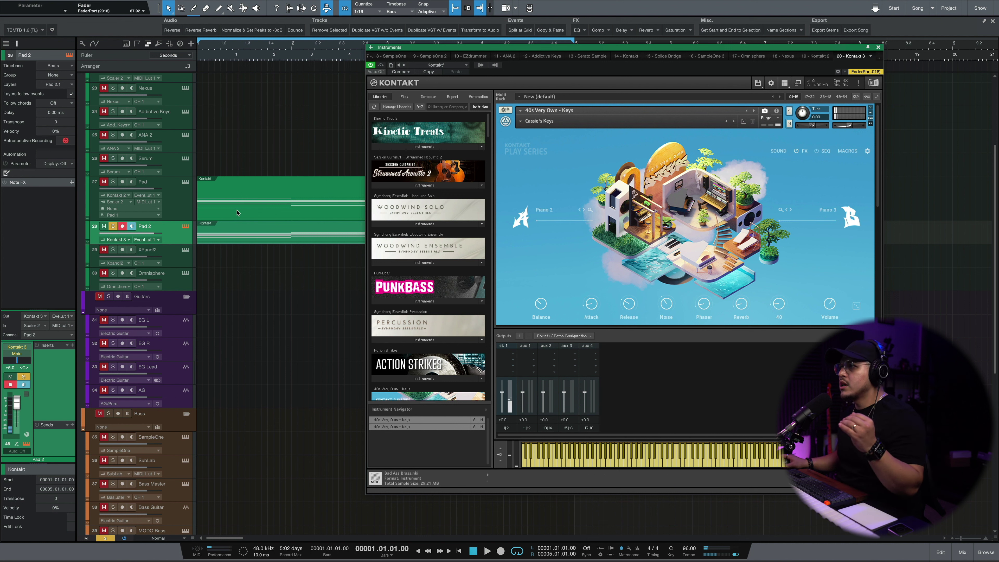
- Lower Pad 2's volume to about -6.3 dB while playing it soloed together with Pad, and clear all solos
{"action": "left_click", "coordinate": [113, 181]}
{"action": "key", "text": "space"}
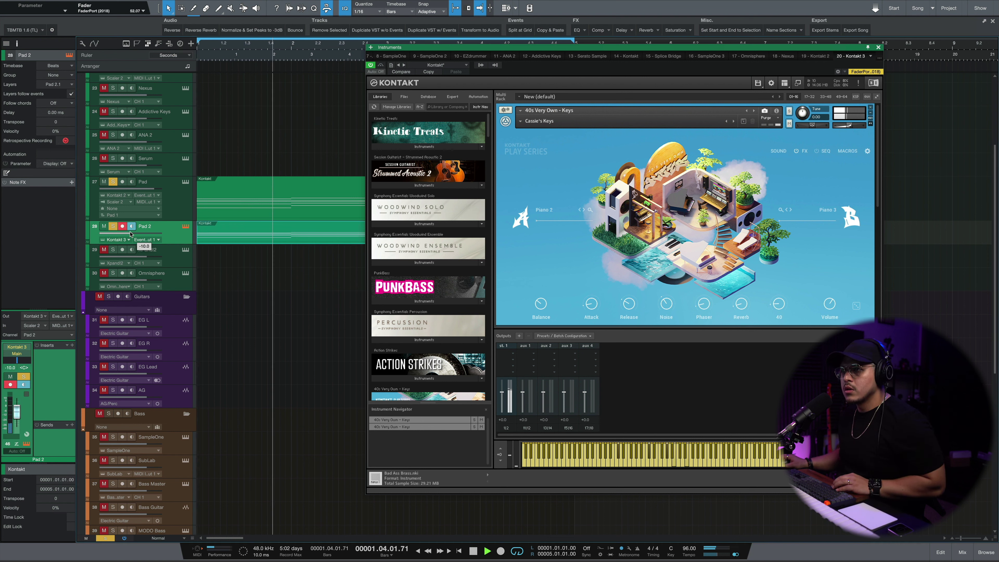
{"action": "left_click_drag", "start_coordinate": [142, 234], "coordinate": [138, 233]}
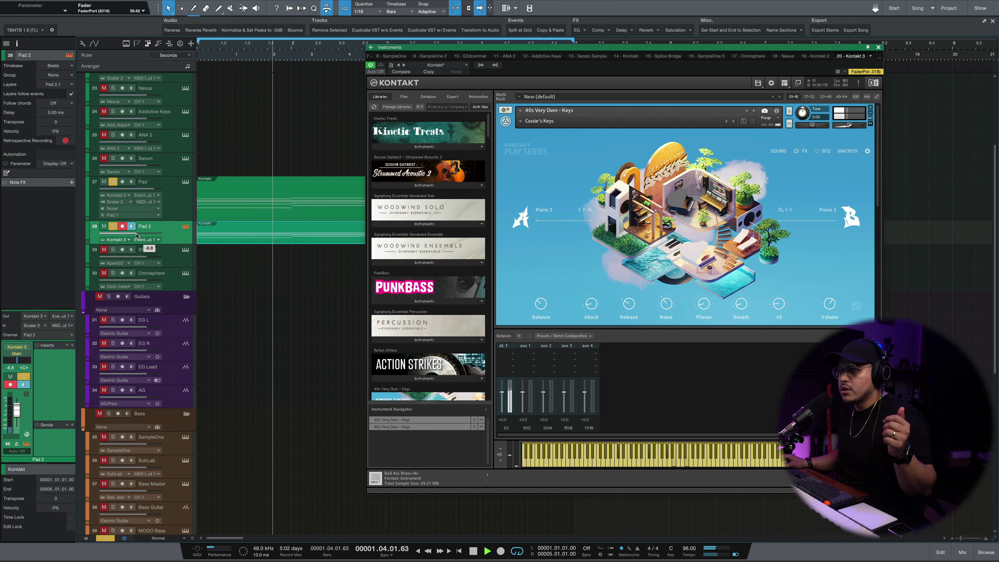
{"action": "left_click_drag", "start_coordinate": [137, 235], "coordinate": [145, 235]}
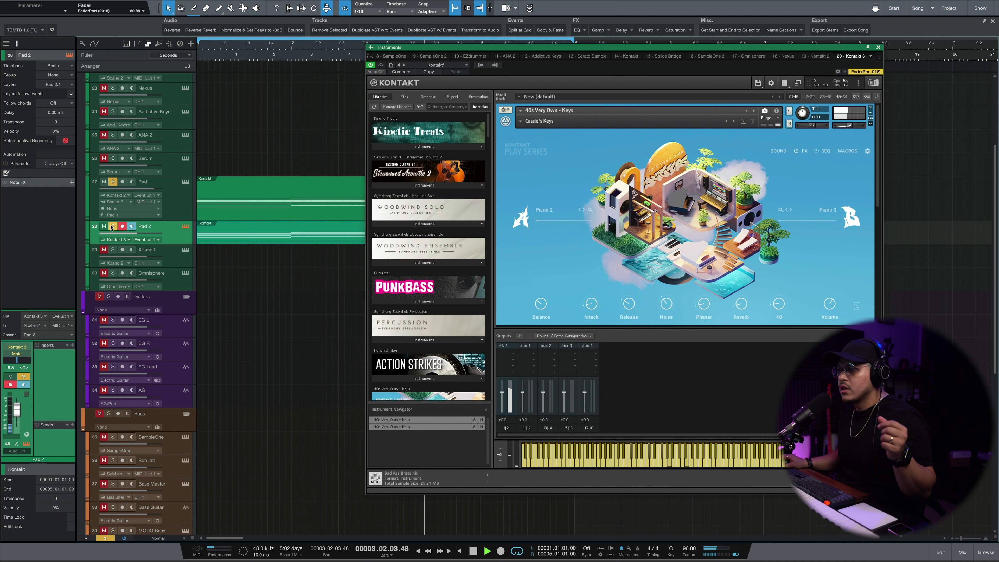
{"action": "key", "text": "space"}
{"action": "left_click", "coordinate": [105, 537]}
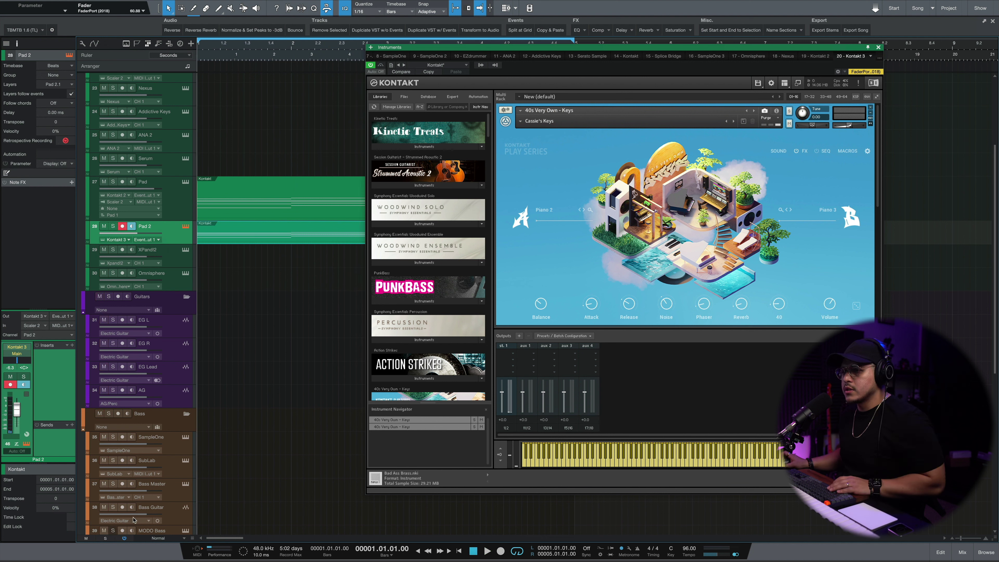
- Rename Pad 2 as Keys and duplicate it without events into a track named Bass, opening the copy's Kontakt instrument
{"action": "key", "text": "space"}
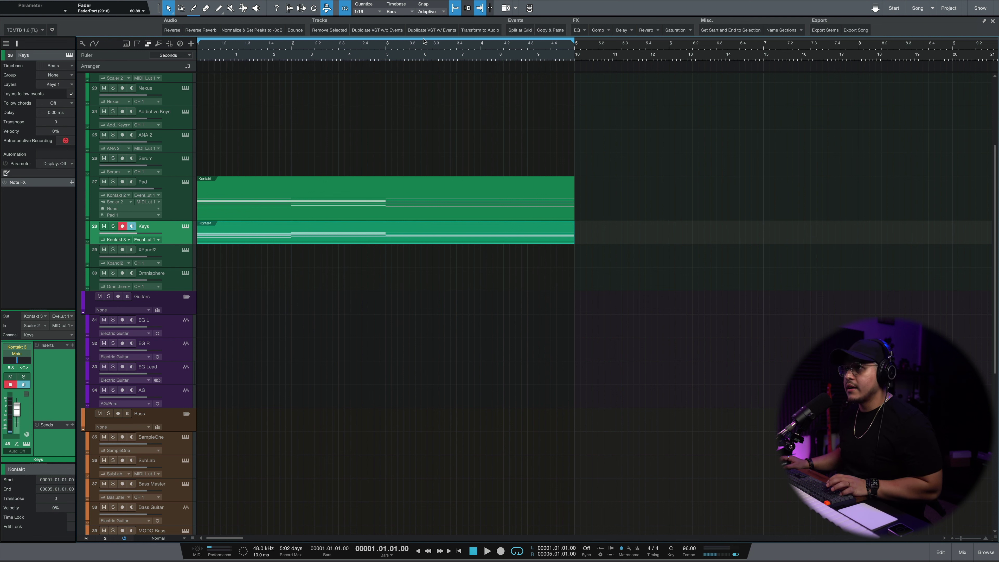
{"action": "key", "text": "ctrl+shift+d"}
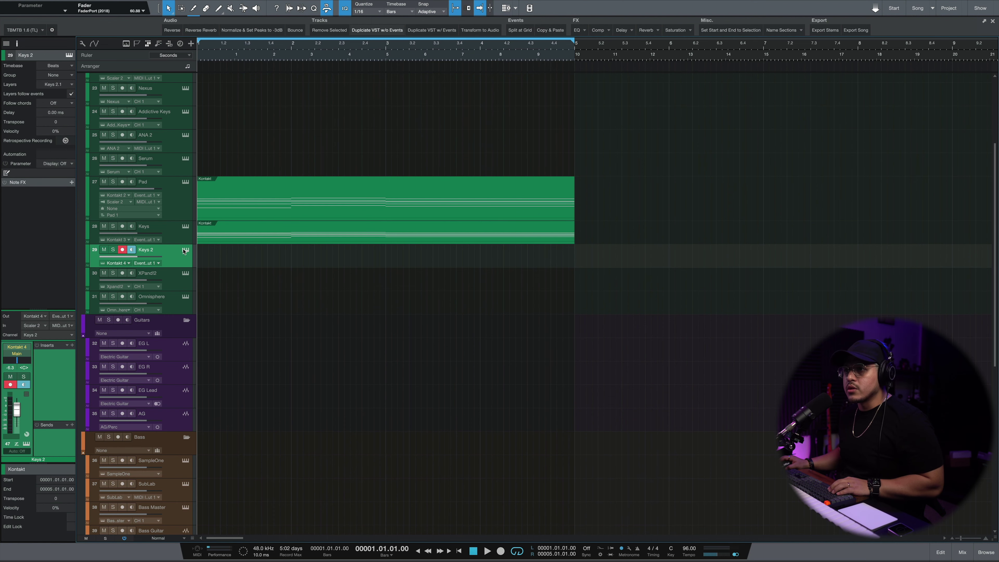
{"action": "left_click", "coordinate": [185, 250]}
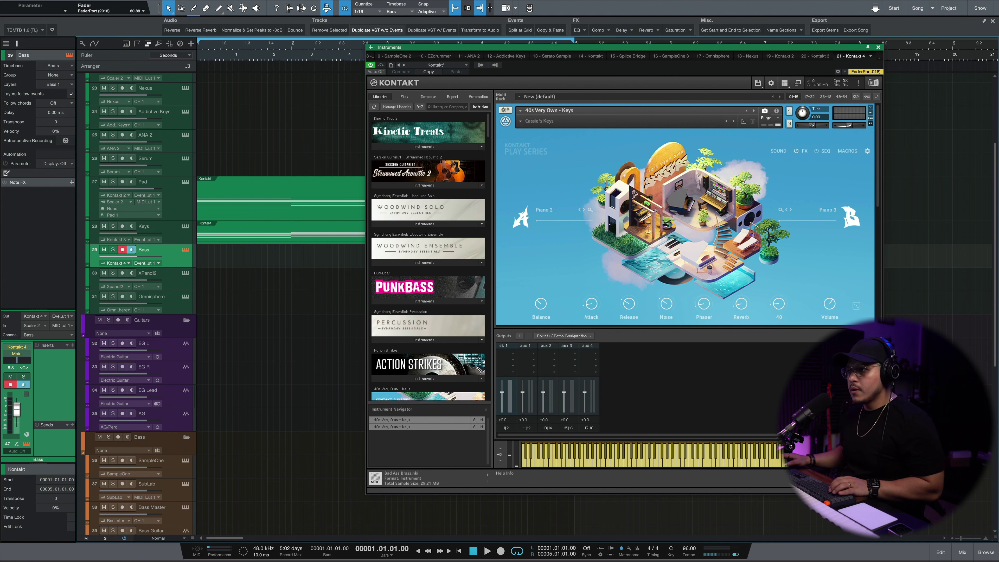
- Set the Bass track's input to All Inputs and step through the Bass snapshots to load Keep 6 Bass
{"action": "left_click", "coordinate": [524, 126]}
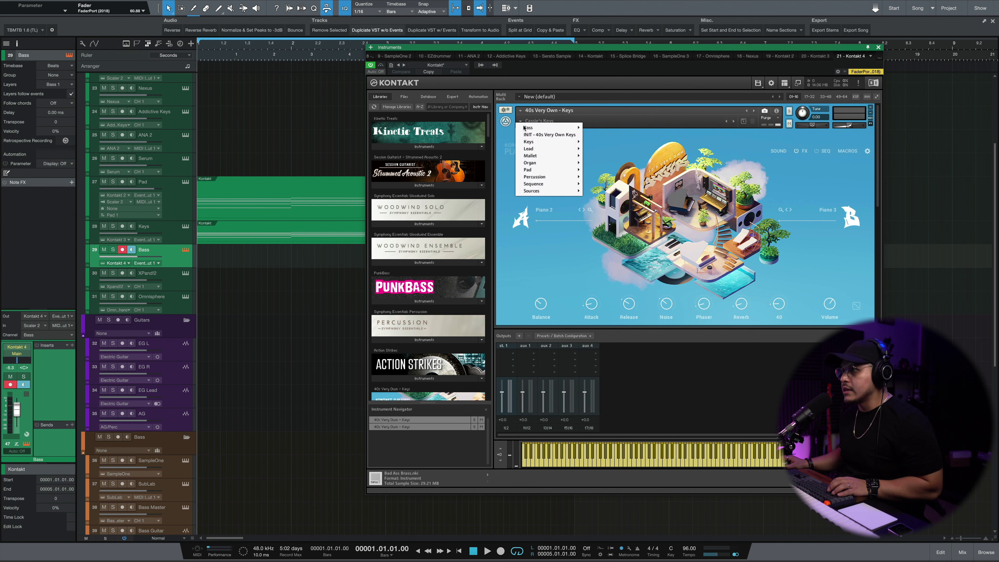
{"action": "left_click", "coordinate": [610, 150]}
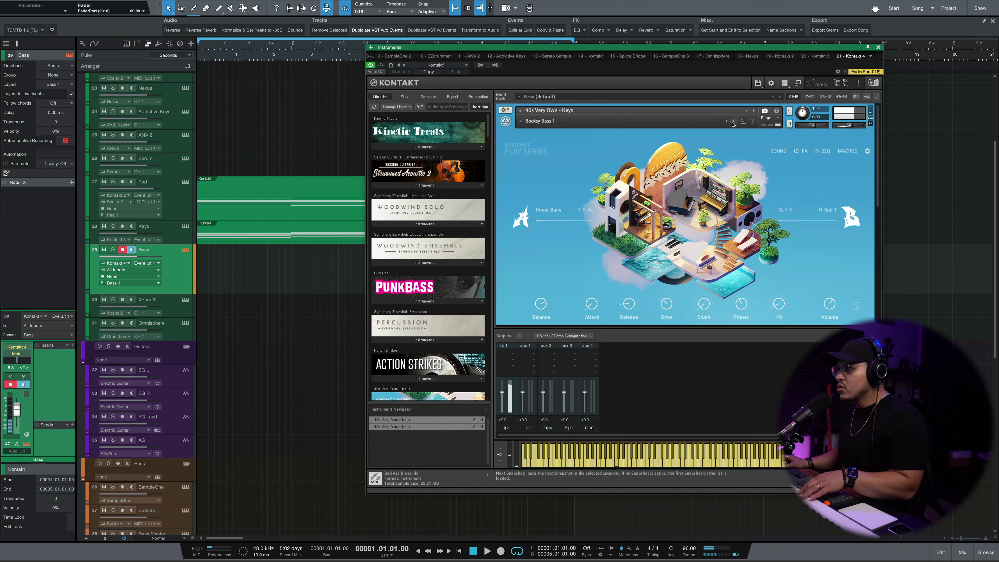
{"action": "left_click", "coordinate": [733, 122]}
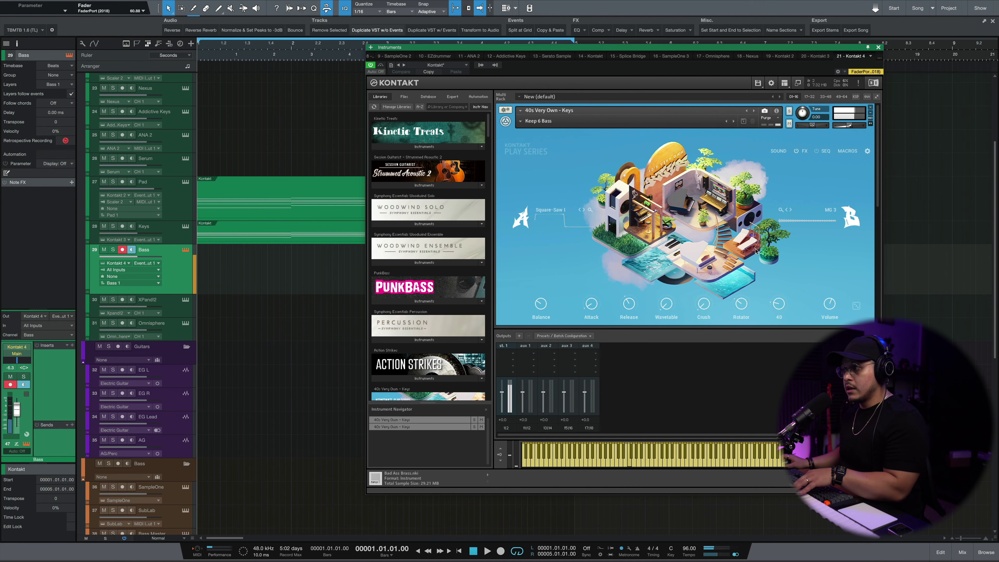
- Close the Kontakt window and copy the chord event from the Keys track to the Bass track at bar 1
{"action": "left_click", "coordinate": [833, 38]}
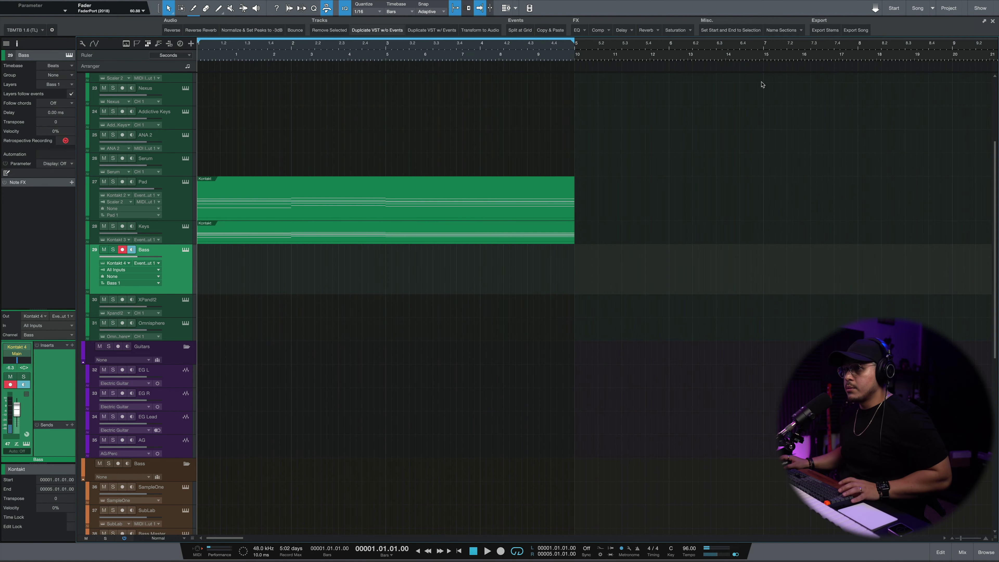
{"action": "left_click_drag", "start_coordinate": [256, 232], "coordinate": [247, 267]}
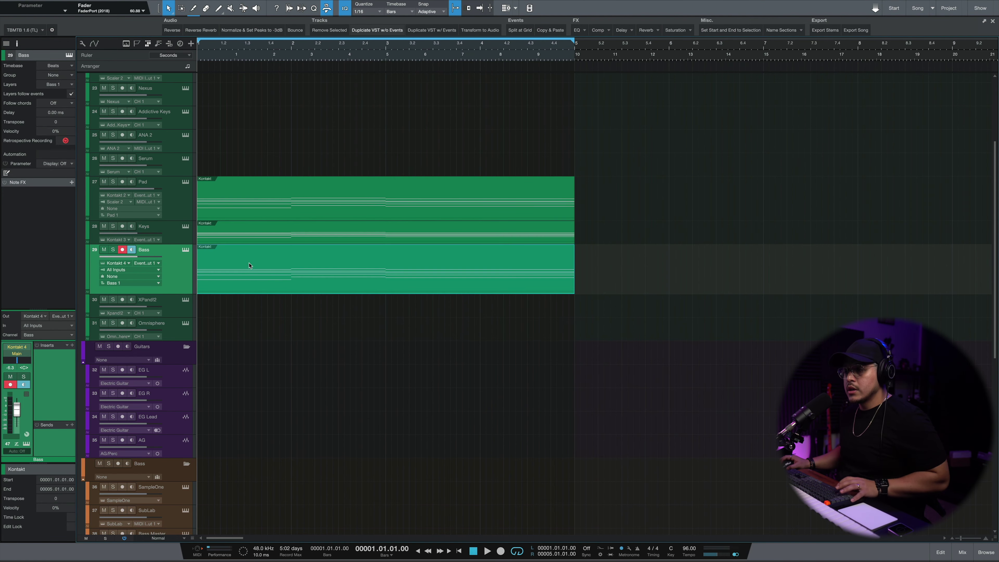
- Open the Bass event in the note editor and delete the upper chord notes, keeping only each chord's lowest note
{"action": "double_click", "coordinate": [268, 270]}
{"action": "key", "text": "z"}
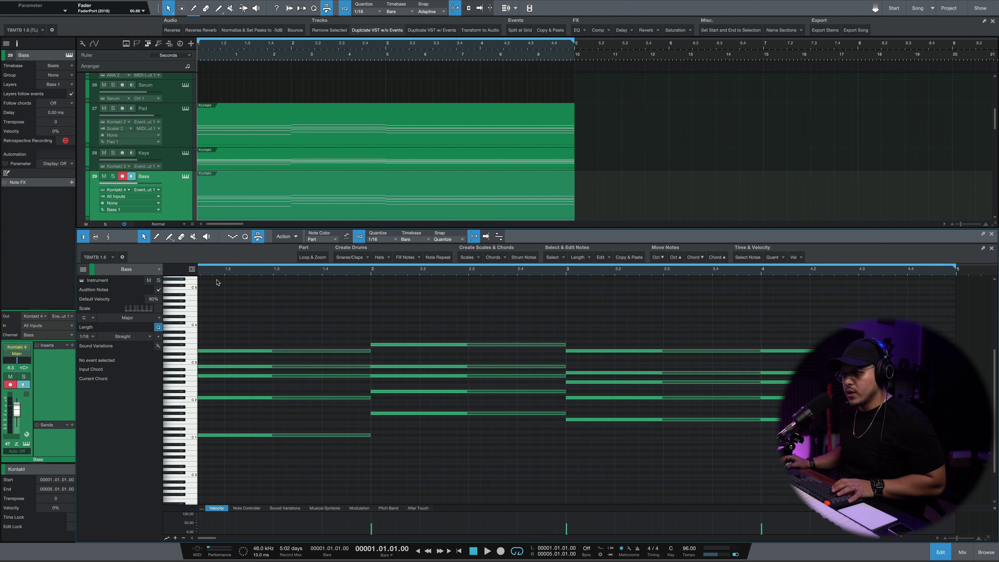
{"action": "key", "text": "shift+e"}
{"action": "key", "text": "shift+e"}
{"action": "key", "text": "shift+e"}
{"action": "key", "text": "shift+e"}
{"action": "key", "text": "shift+e"}
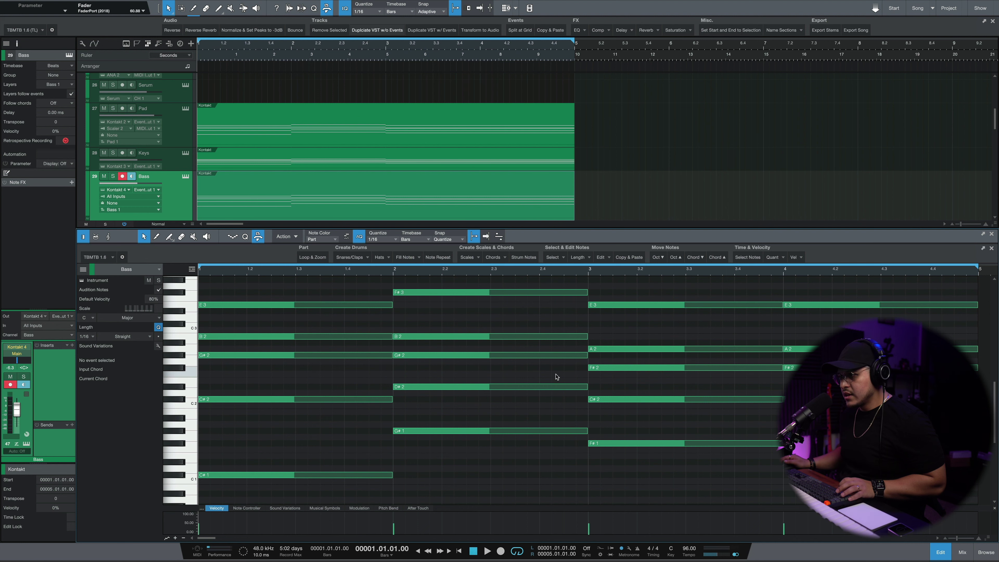
{"action": "scroll", "coordinate": [556, 377], "scroll_direction": "right", "scroll_amount": 2}
{"action": "left_click_drag", "start_coordinate": [307, 282], "coordinate": [318, 444]}
{"action": "key", "text": "Delete"}
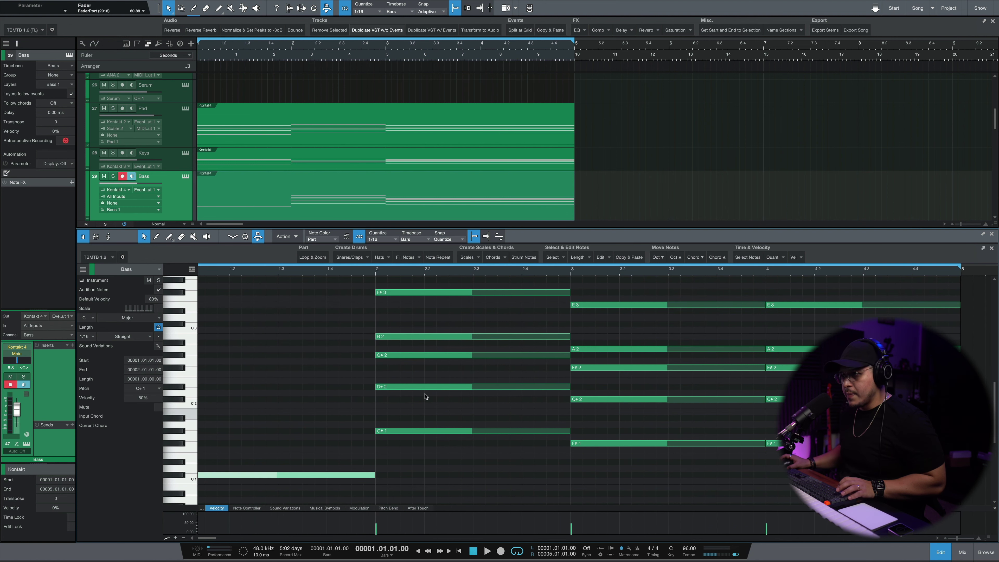
{"action": "left_click_drag", "start_coordinate": [448, 278], "coordinate": [446, 403]}
{"action": "key", "text": "Delete"}
{"action": "left_click_drag", "start_coordinate": [662, 293], "coordinate": [912, 436]}
{"action": "key", "text": "Delete"}
- Solo the Bass track to listen to the bass line and check its Kontakt instrument
{"action": "key", "text": "space"}
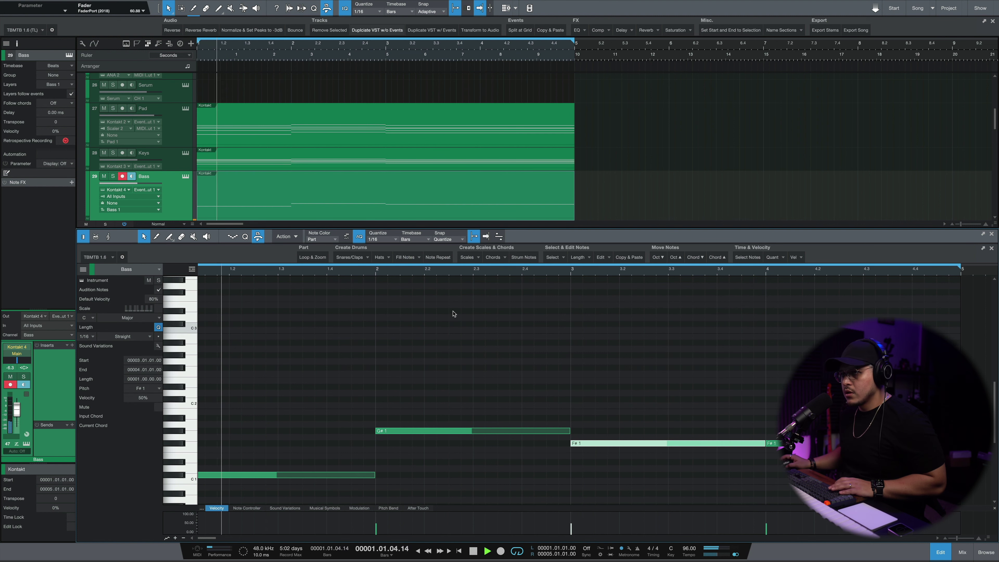
{"action": "left_click", "coordinate": [114, 177]}
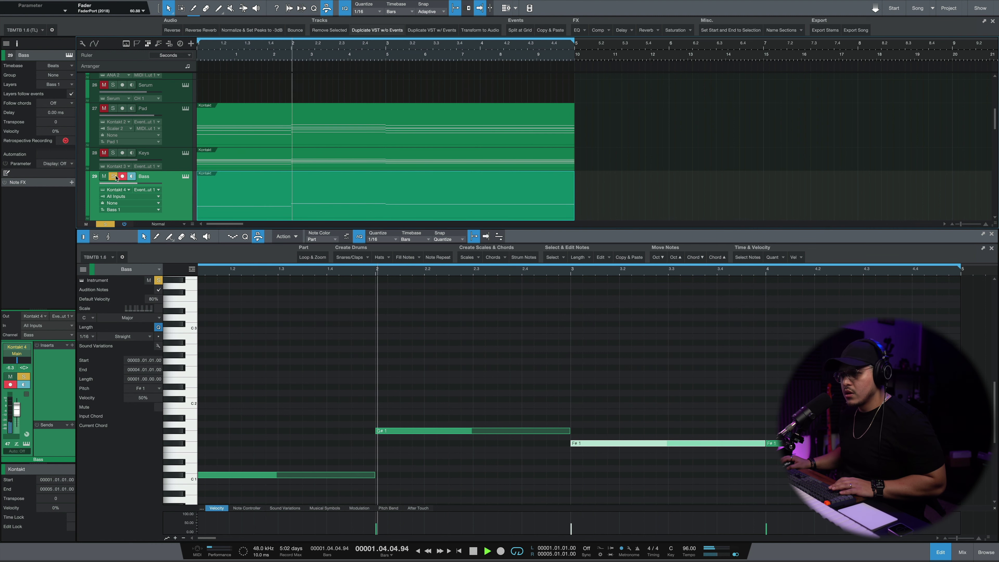
{"action": "left_click_drag", "start_coordinate": [391, 264], "coordinate": [386, 268]}
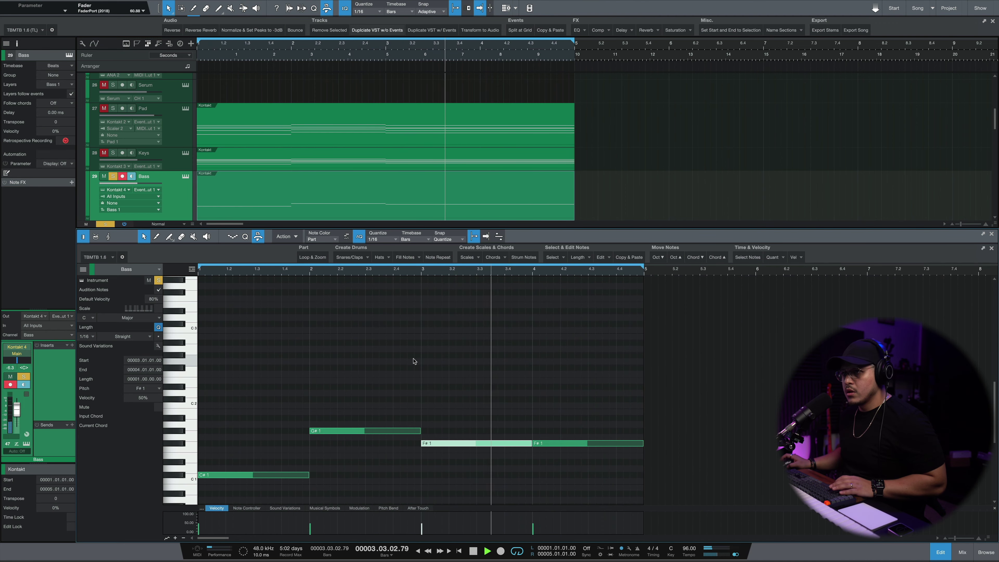
{"action": "key", "text": "space"}
{"action": "key", "text": "F11"}
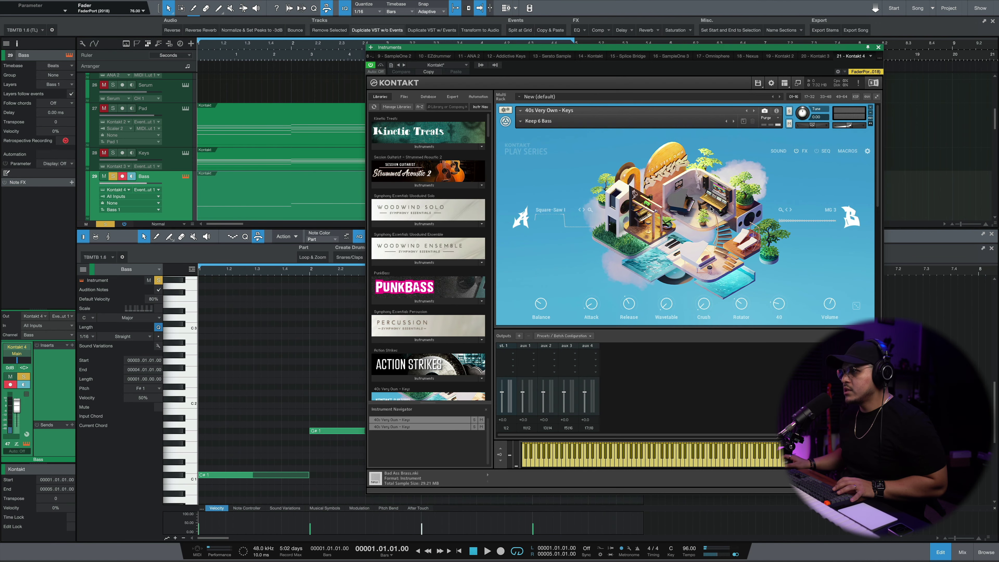
{"action": "left_click_drag", "start_coordinate": [605, 53], "coordinate": [565, 51]}
{"action": "key", "text": "F11"}
- Raise the Bass track's volume to about +5.0 dB while playing it soloed together with Pad and Keys
{"action": "key", "text": "space"}
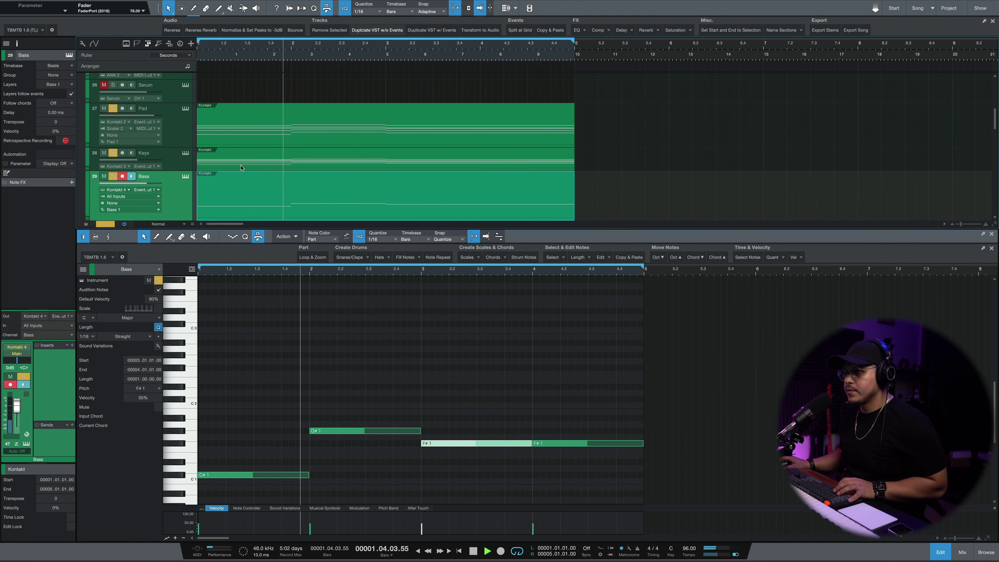
{"action": "left_click_drag", "start_coordinate": [17, 407], "coordinate": [19, 404]}
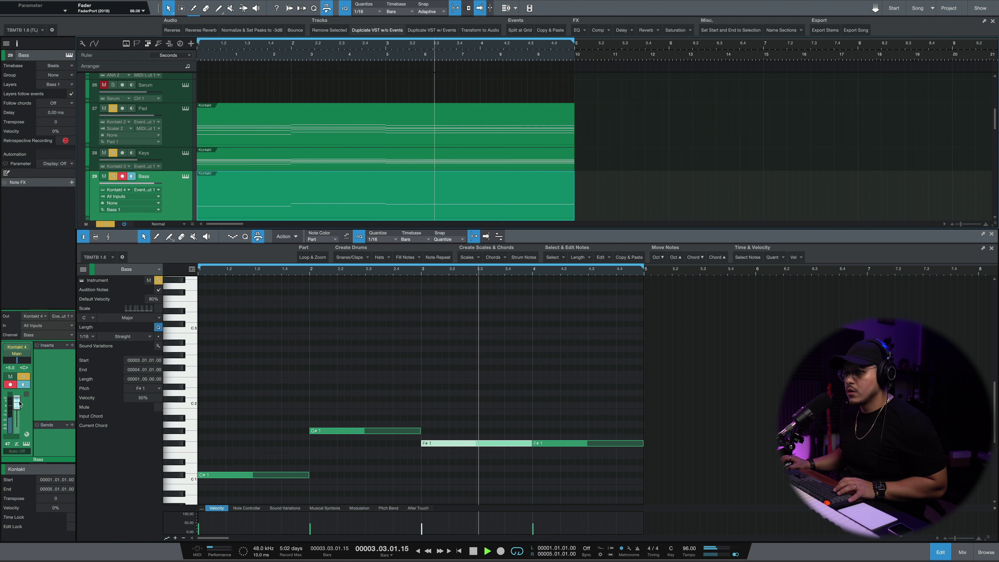
{"action": "key", "text": "space"}
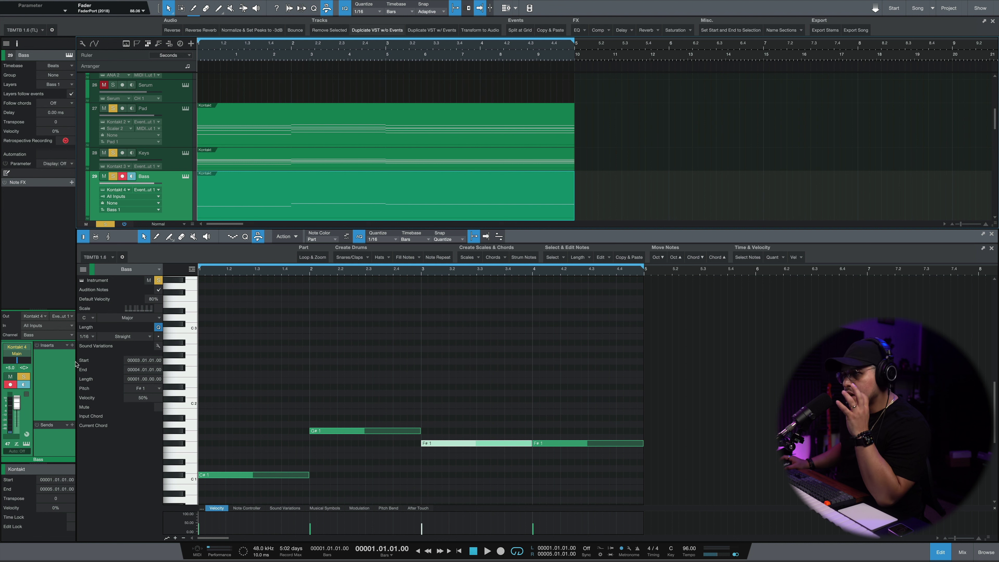
- Add a FabFilter Pro-Q 3 EQ with the 100hz Low Cut preset to the Keys track
{"action": "left_click", "coordinate": [177, 169]}
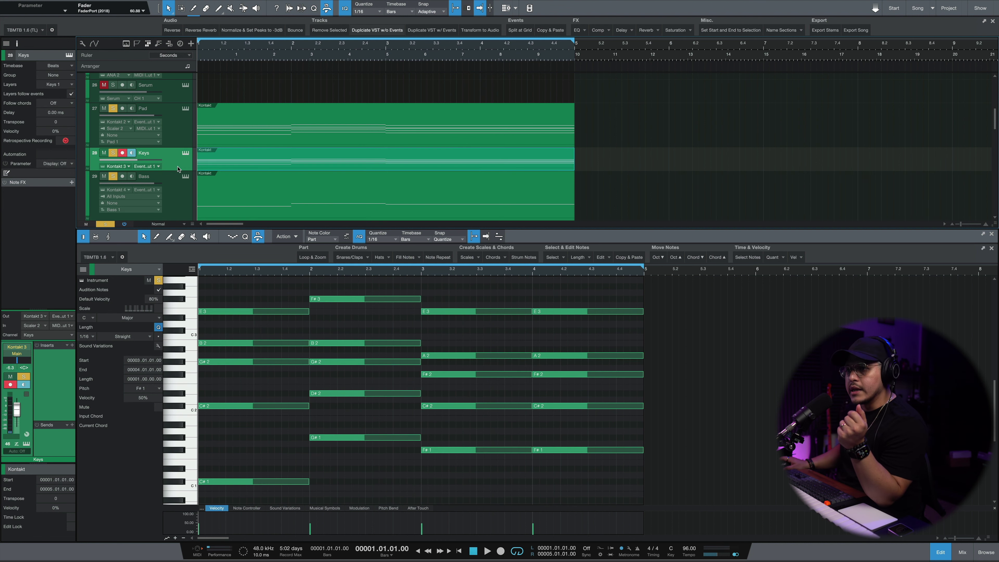
{"action": "left_click", "coordinate": [577, 30]}
{"action": "key", "text": "space"}
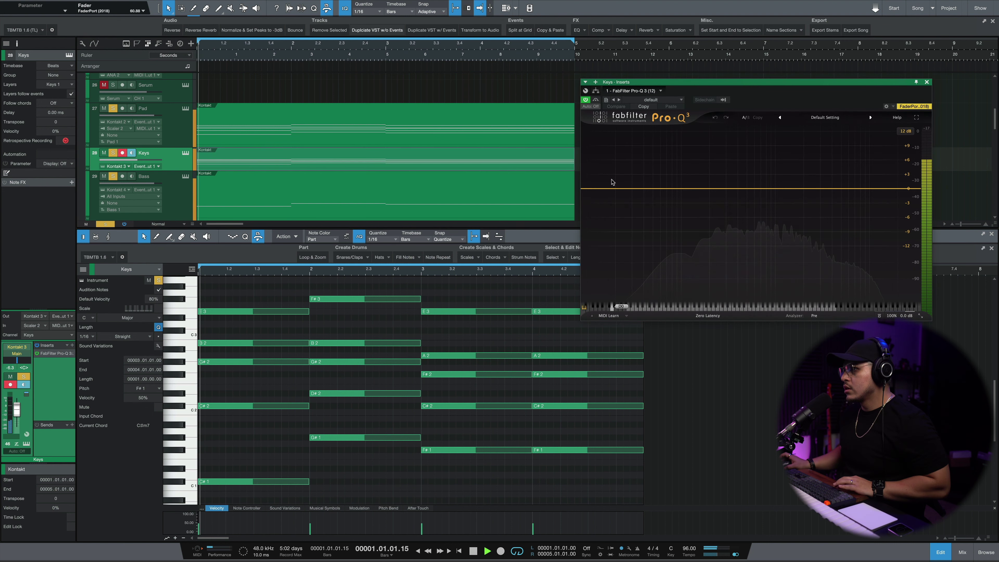
{"action": "left_click", "coordinate": [824, 117]}
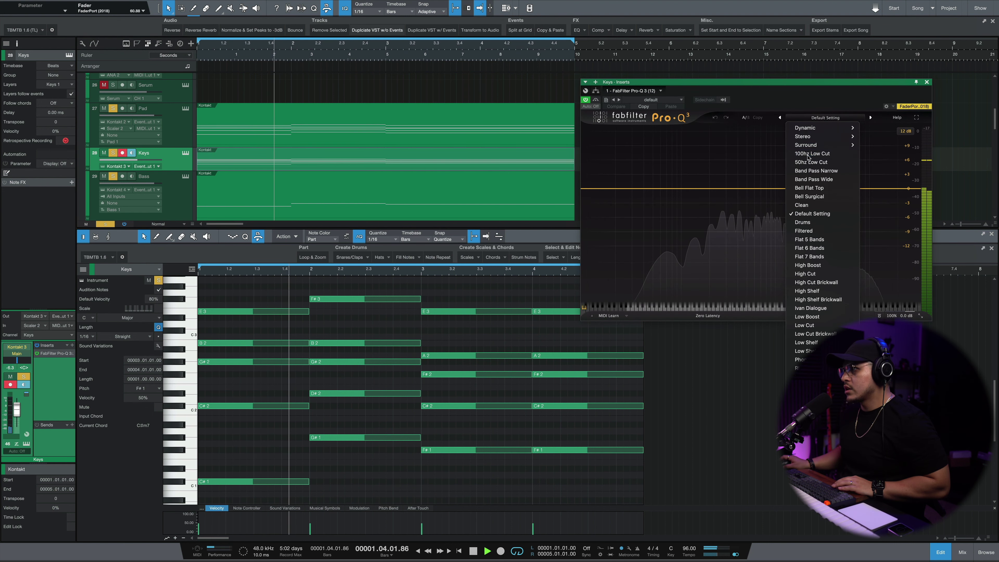
{"action": "left_click", "coordinate": [822, 153]}
{"action": "left_click", "coordinate": [927, 82]}
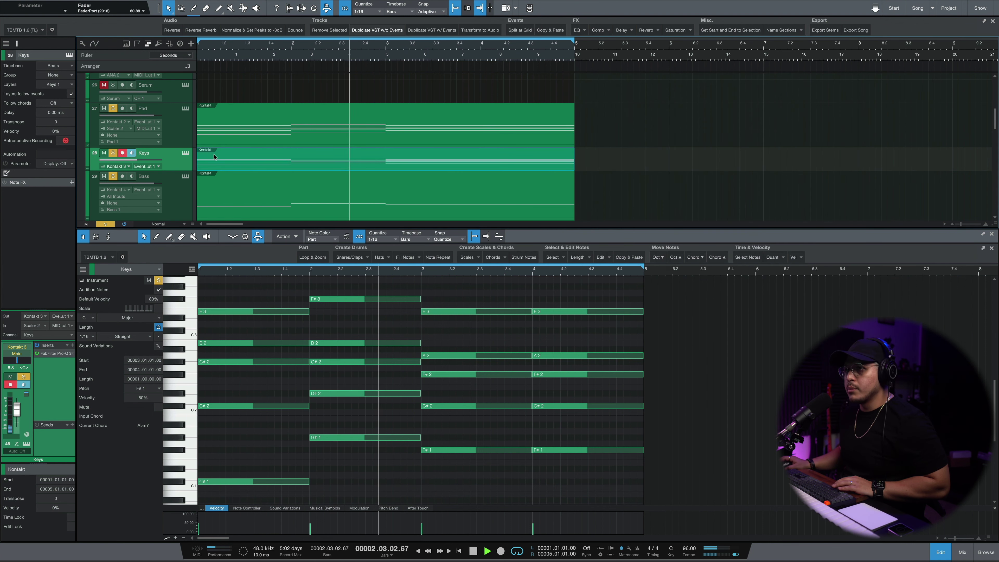
- Add a FabFilter Pro-Q 3 EQ with the 100hz Low Cut preset to the Pad track
{"action": "left_click", "coordinate": [187, 133]}
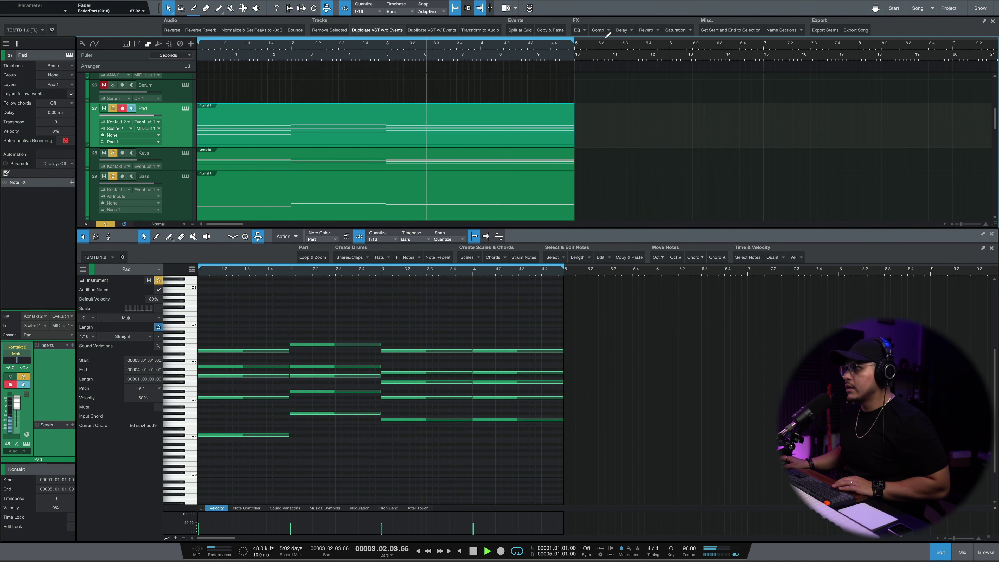
{"action": "left_click", "coordinate": [581, 33]}
{"action": "left_click", "coordinate": [586, 43]}
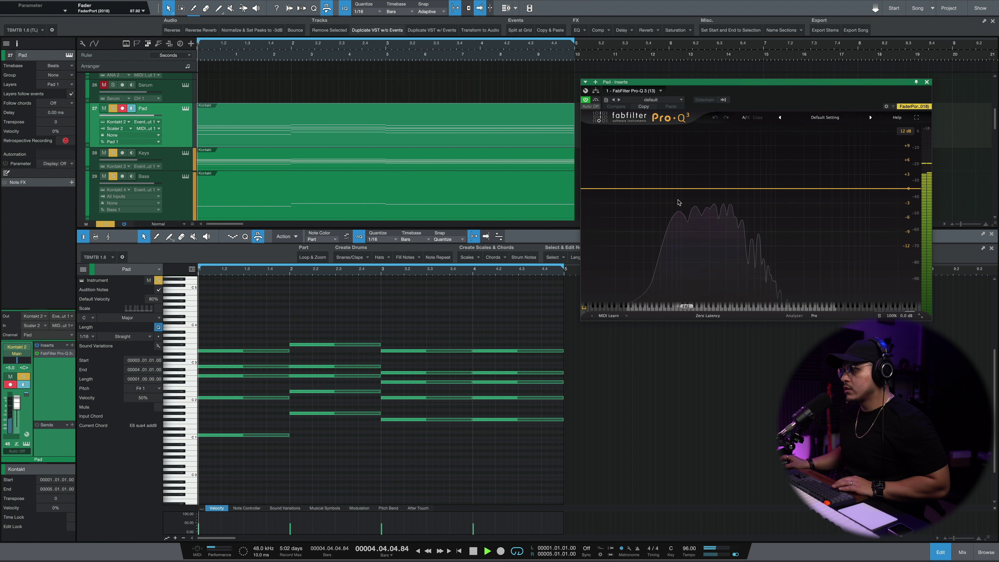
{"action": "left_click", "coordinate": [825, 117]}
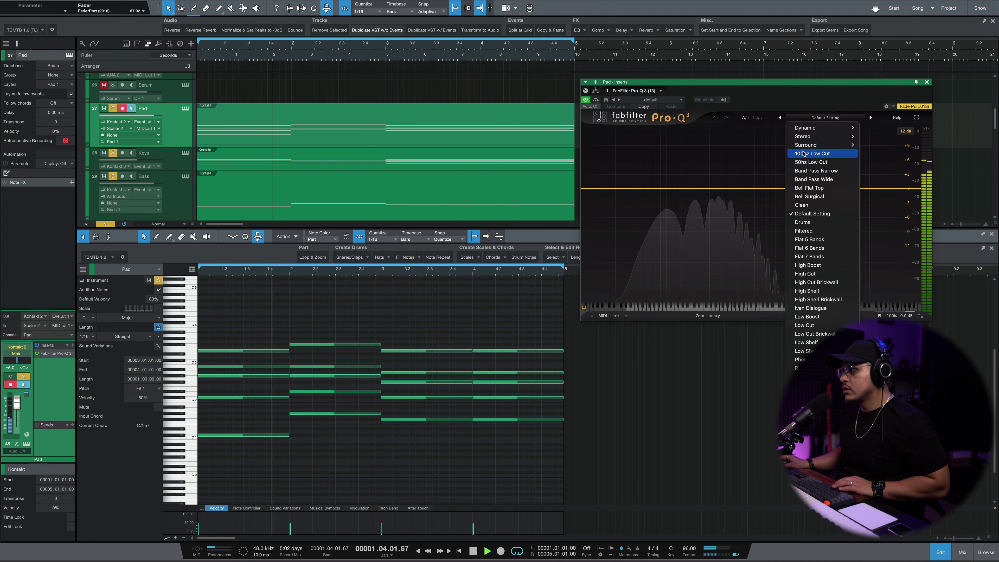
{"action": "left_click", "coordinate": [803, 154]}
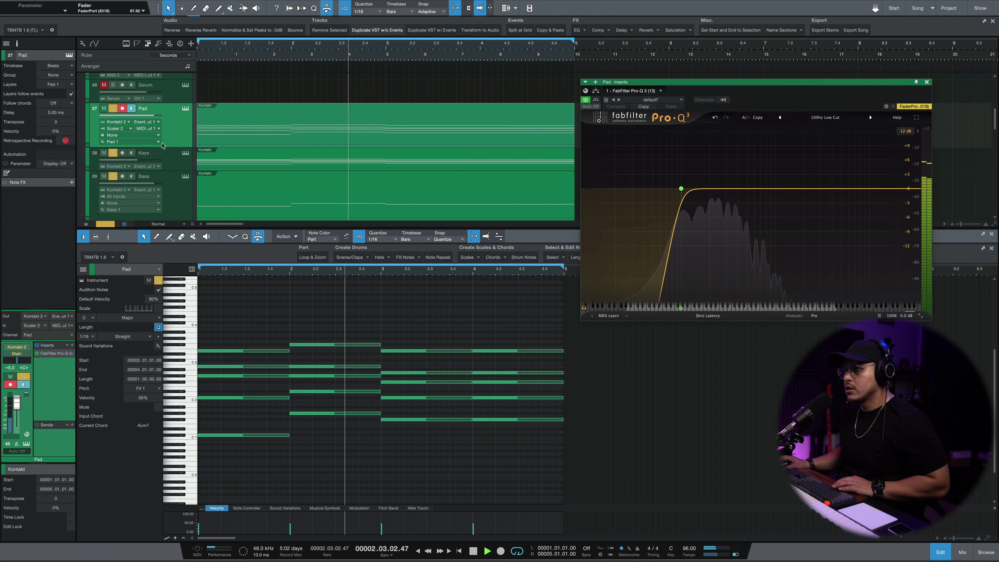
- Add a FabFilter Pro-Q 3 EQ to the Bass track, examine its spectrum during playback, and close the note editor
{"action": "left_click", "coordinate": [178, 190]}
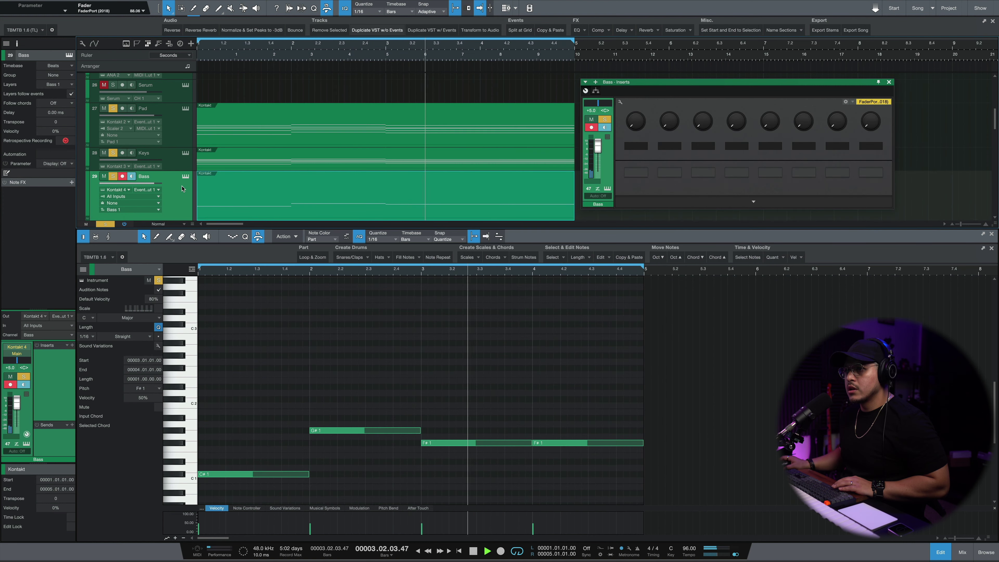
{"action": "left_click", "coordinate": [580, 30]}
{"action": "left_click", "coordinate": [588, 41]}
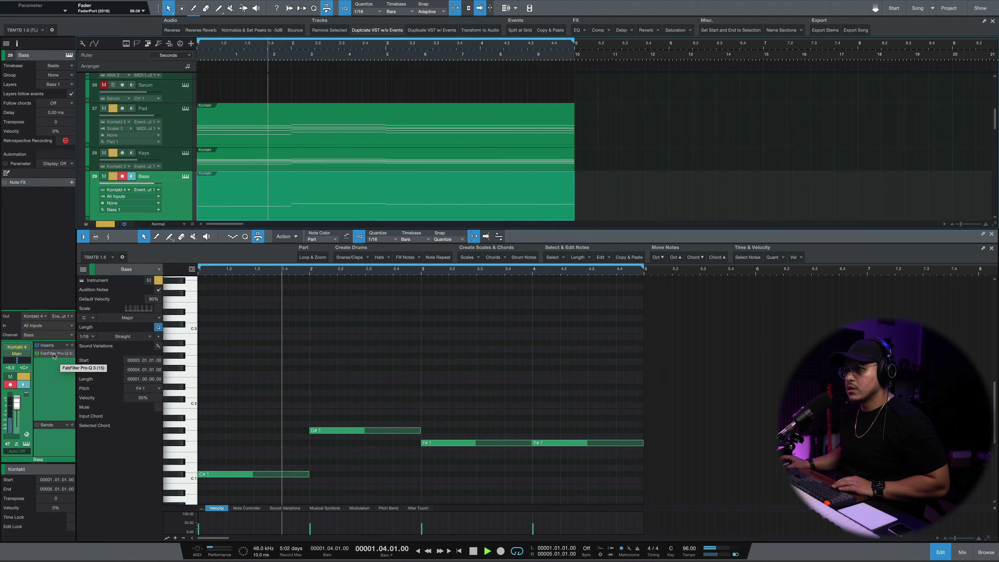
{"action": "double_click", "coordinate": [62, 354]}
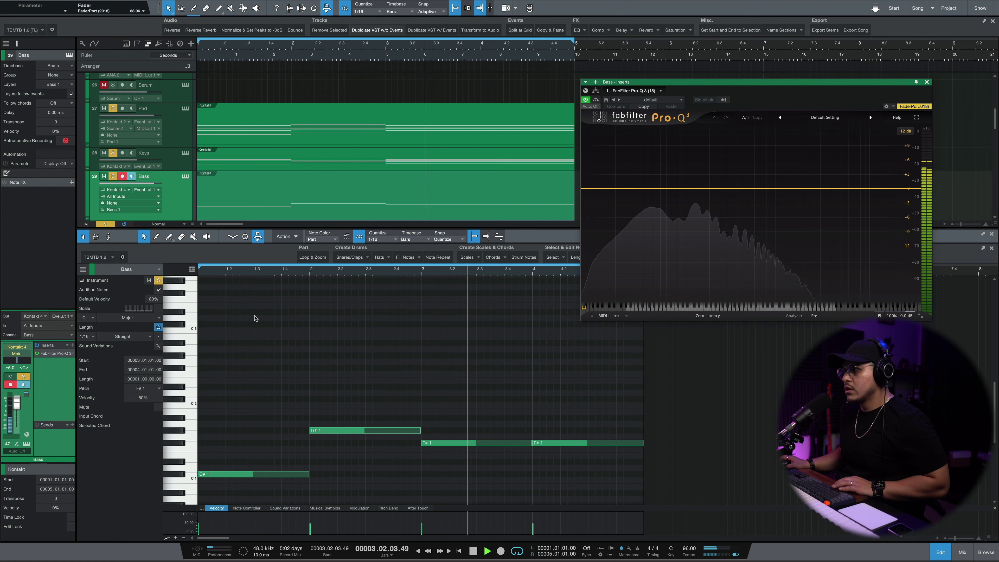
{"action": "key", "text": "F2"}
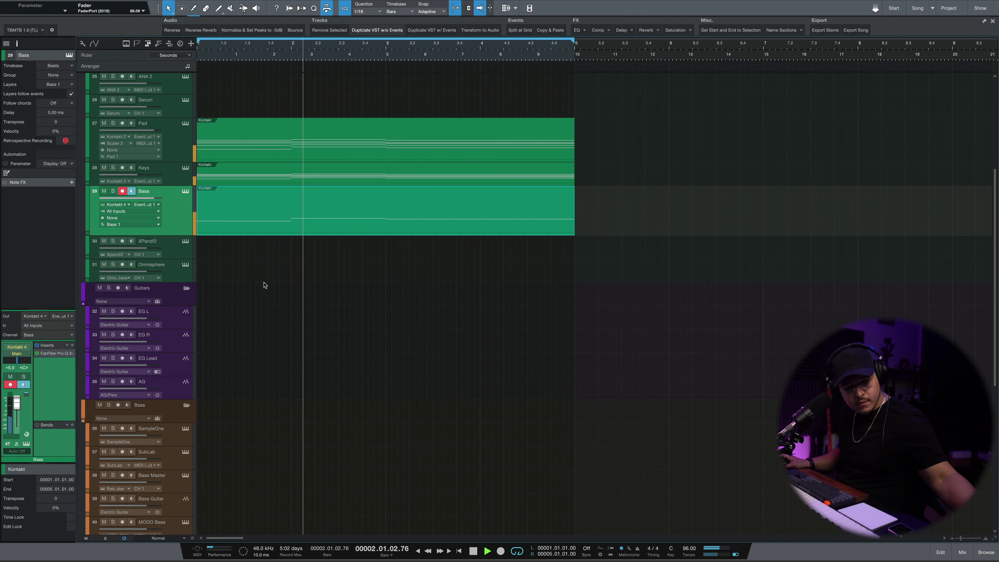
- Stop playback and duplicate the HH drum track with its Kontakt instrument but without events
{"action": "scroll", "coordinate": [256, 304], "scroll_direction": "down", "scroll_amount": 5}
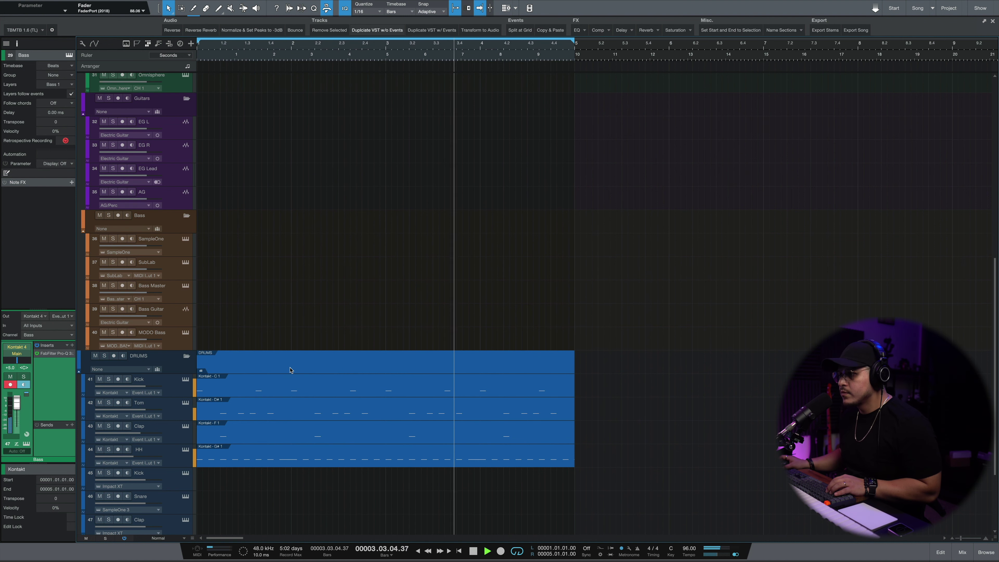
{"action": "key", "text": "space"}
{"action": "scroll", "coordinate": [179, 224], "scroll_direction": "up", "scroll_amount": 6}
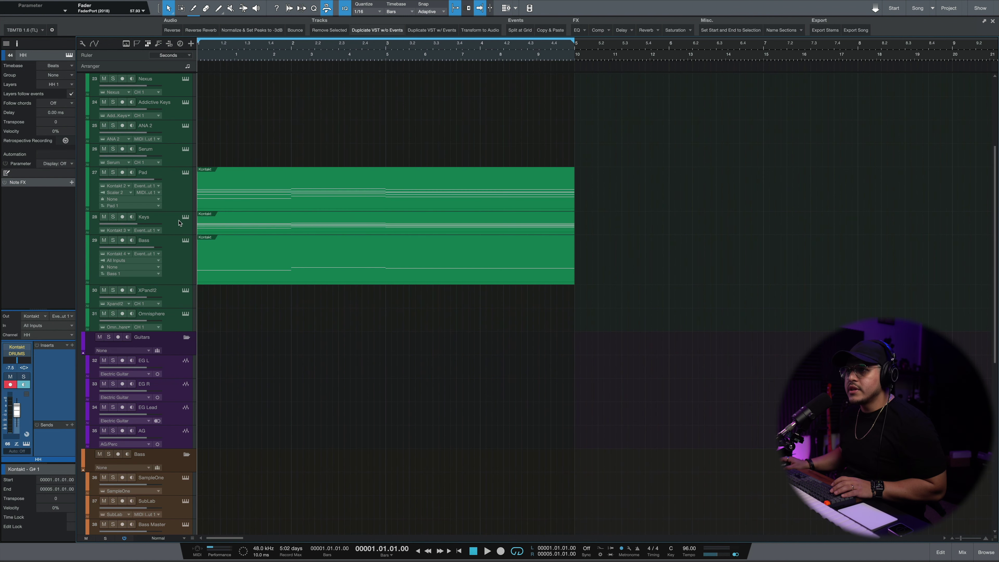
{"action": "scroll", "coordinate": [230, 400], "scroll_direction": "down", "scroll_amount": 7}
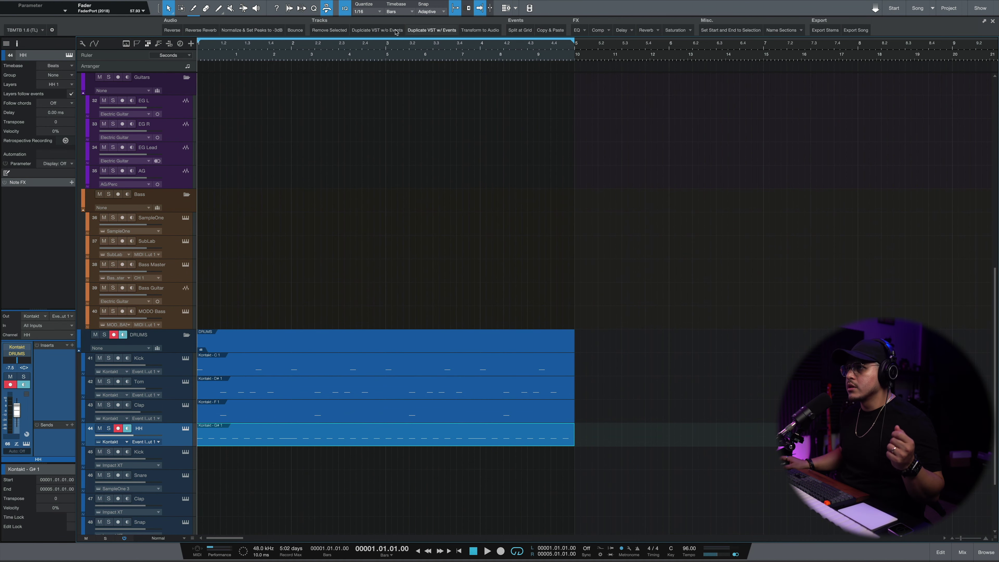
{"action": "left_click", "coordinate": [411, 32]}
- Audition the percussion pads in the HH 2 Kontakt drum kit and switch to the Tyndall Bounce (87 bpm) kit
{"action": "left_click", "coordinate": [477, 118]}
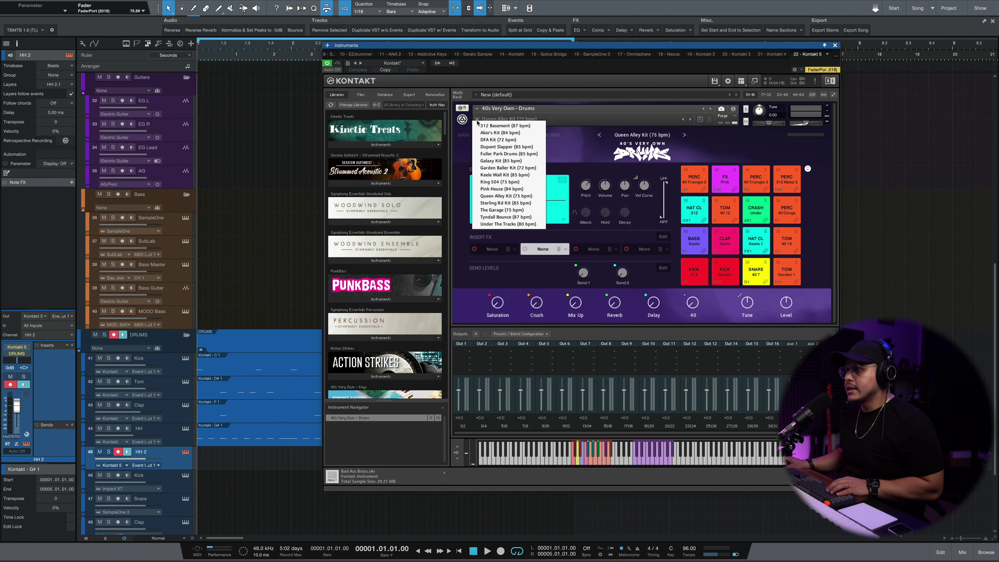
{"action": "left_click", "coordinate": [789, 208]}
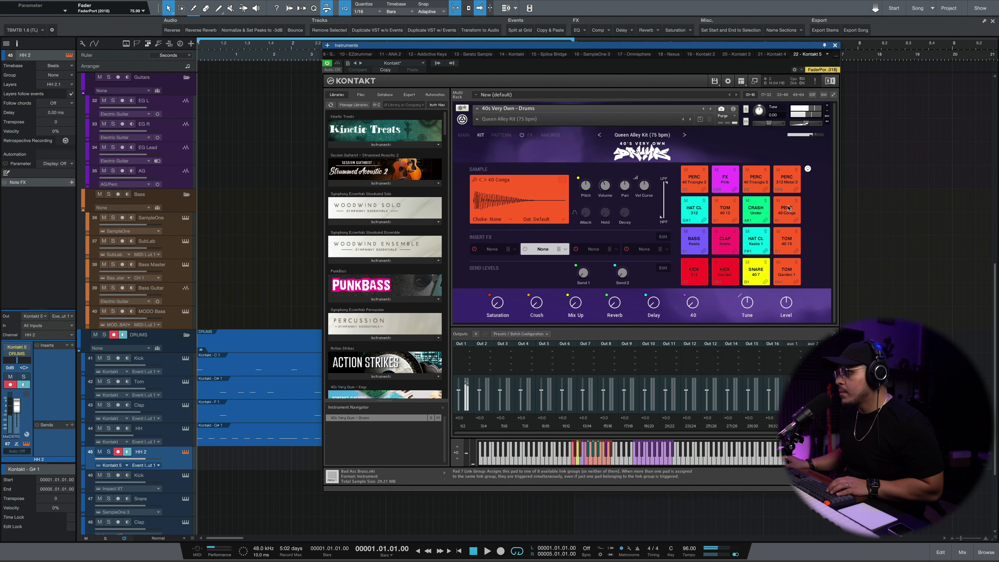
{"action": "double_click", "coordinate": [788, 208]}
{"action": "left_click", "coordinate": [792, 178]}
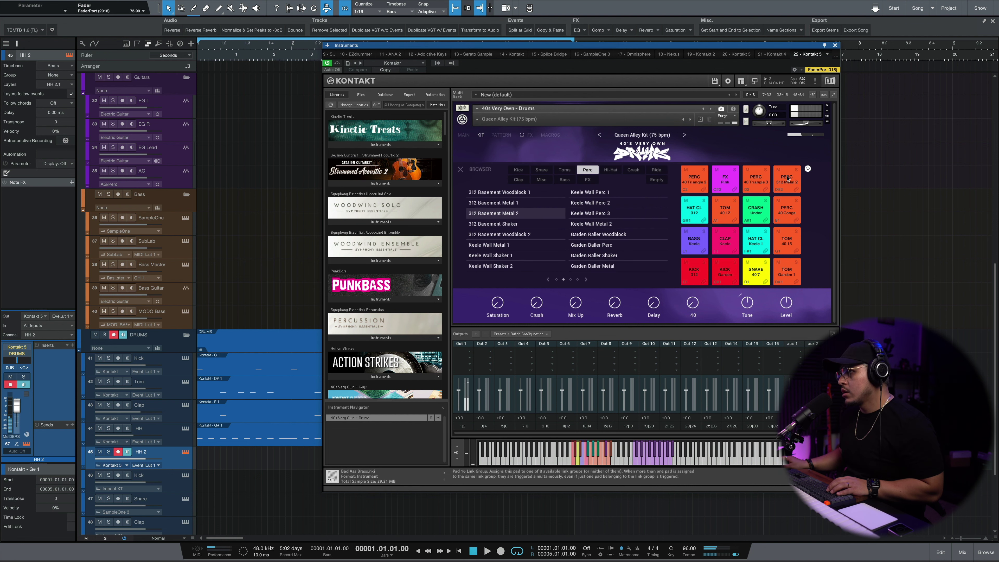
{"action": "left_click", "coordinate": [752, 183]}
- Record a four-bar percussion part on the HH 2 track, close Kontakt and rename the track Perc
{"action": "key", "text": "KP_Multiply"}
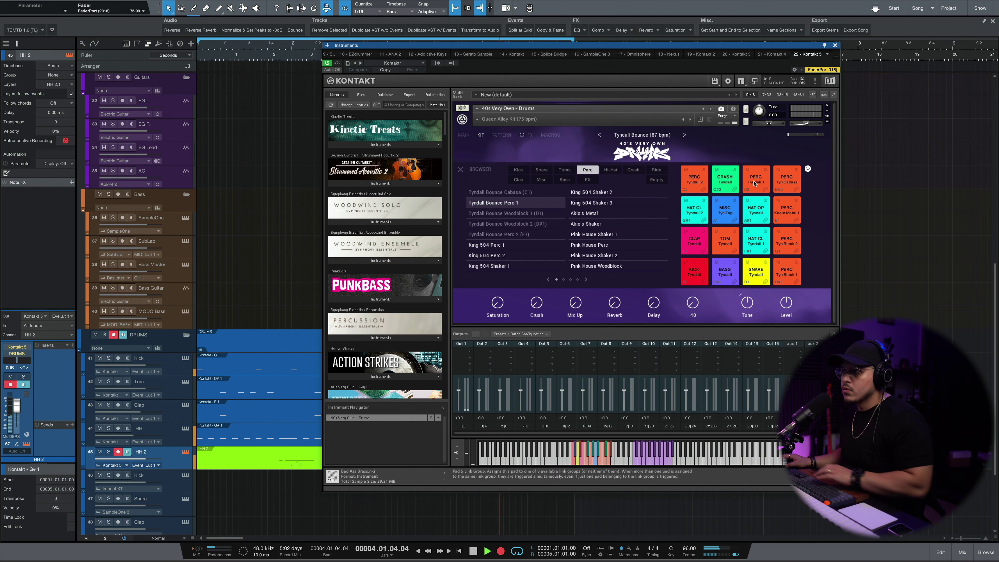
{"action": "left_click", "coordinate": [834, 47]}
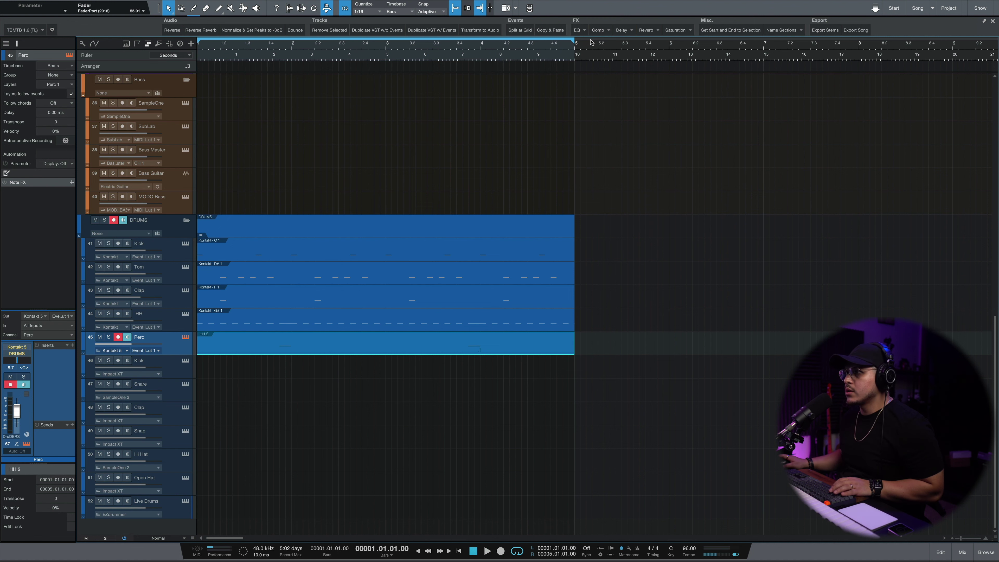
- Add a FabFilter Pro-Q 3 EQ with the 100hz Low Cut preset to the Perc track
{"action": "key", "text": "space"}
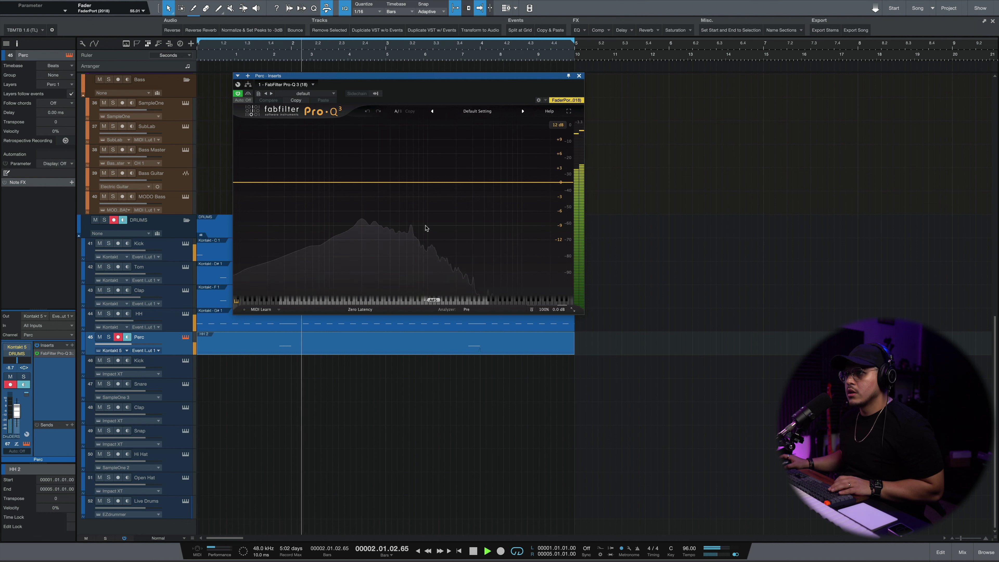
{"action": "key", "text": "space"}
{"action": "left_click", "coordinate": [478, 111]}
{"action": "left_click", "coordinate": [475, 147]}
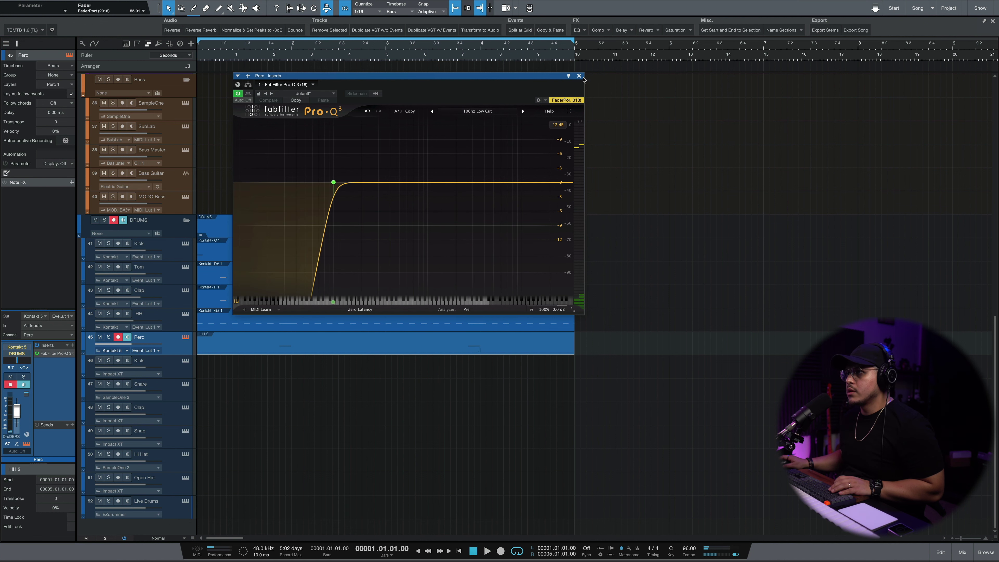
{"action": "left_click", "coordinate": [579, 75]}
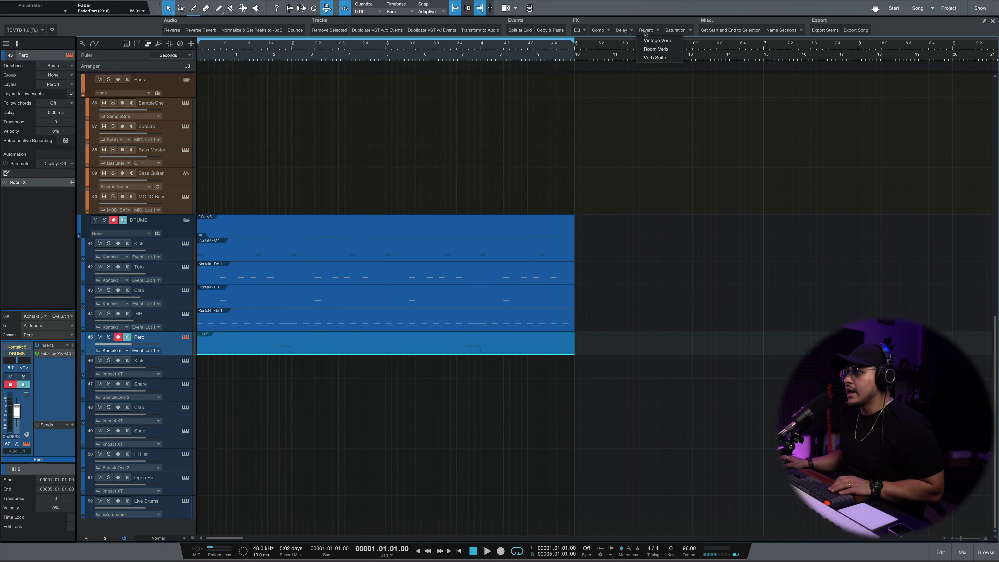
- Add the Echoboy delay effect to the Perc track after playing back the loop
{"action": "key", "text": "space"}
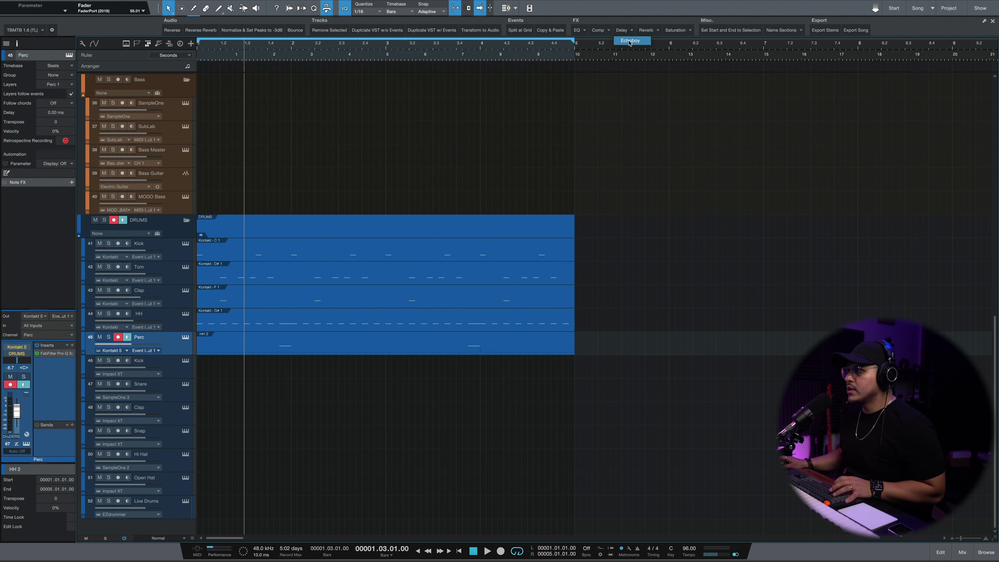
{"action": "left_click", "coordinate": [629, 41]}
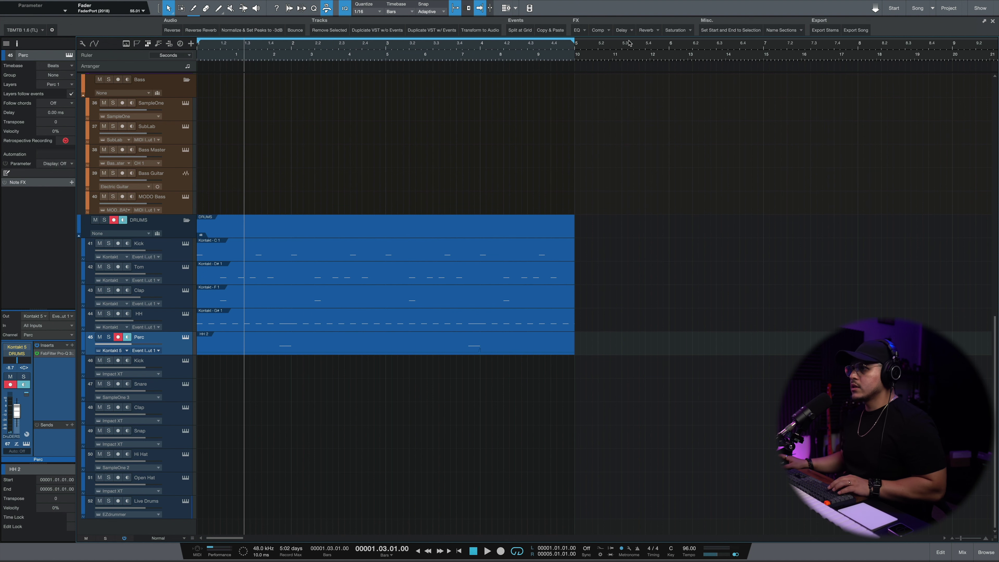
- Set the EchoBoy echo time on the Perc track to 1/2 note and adjust its feedback while playing back the loop
{"action": "key", "text": "space"}
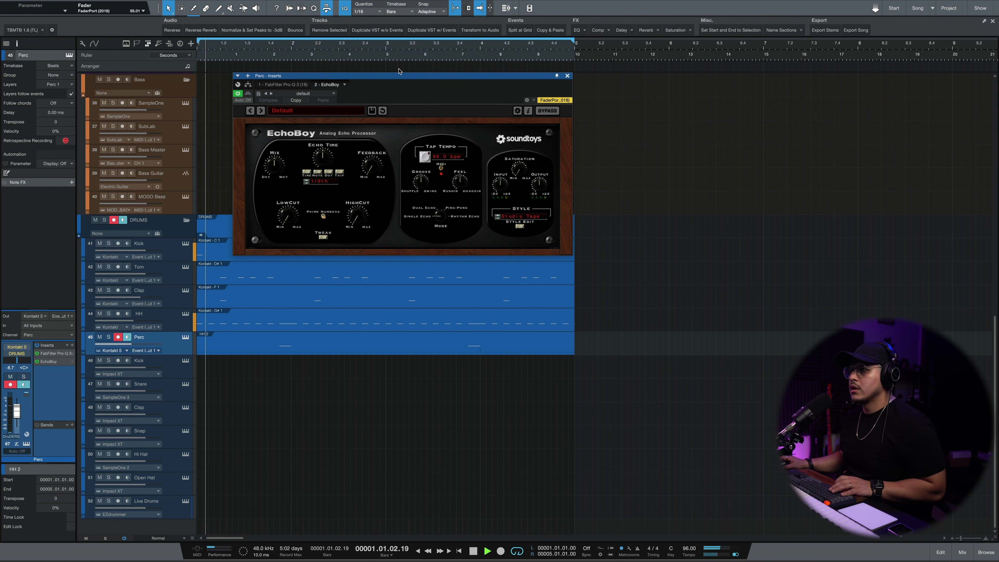
{"action": "left_click_drag", "start_coordinate": [383, 76], "coordinate": [583, 93]}
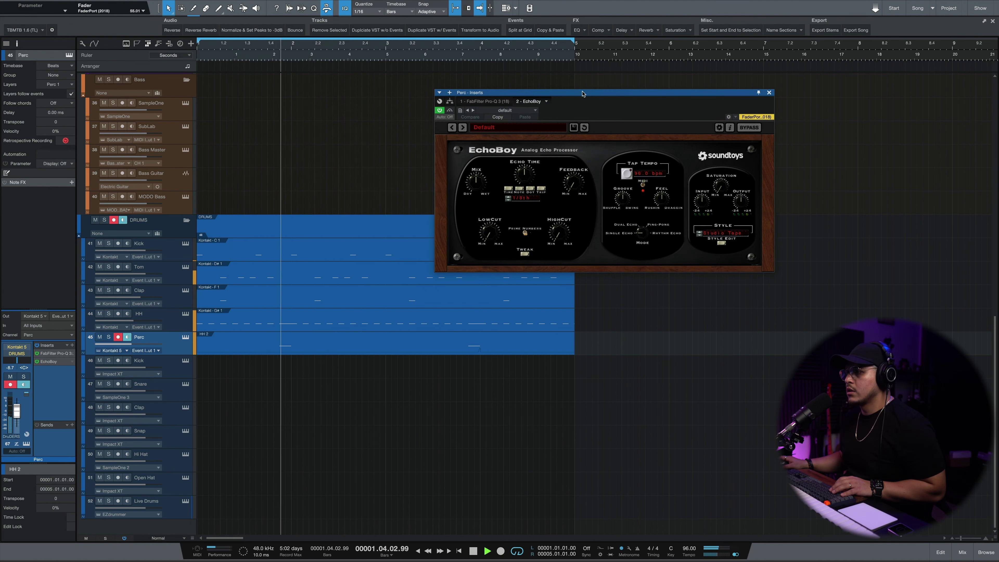
{"action": "key", "text": "space"}
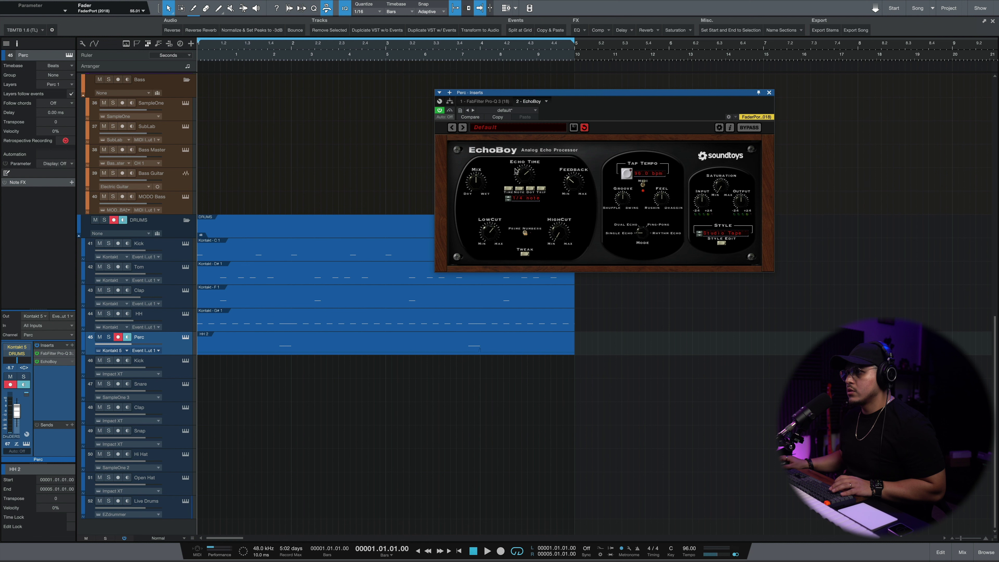
{"action": "key", "text": "space"}
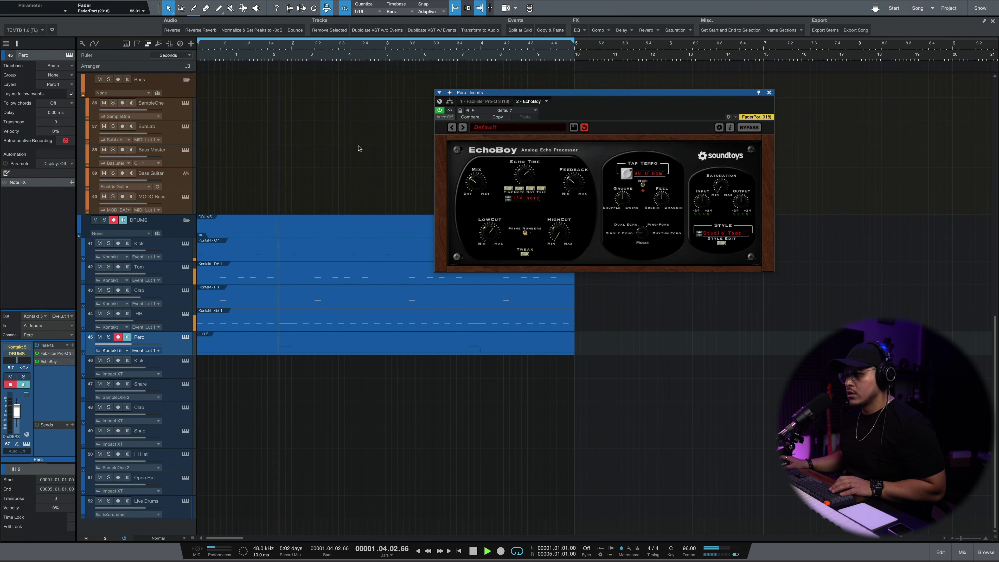
{"action": "key", "text": "space"}
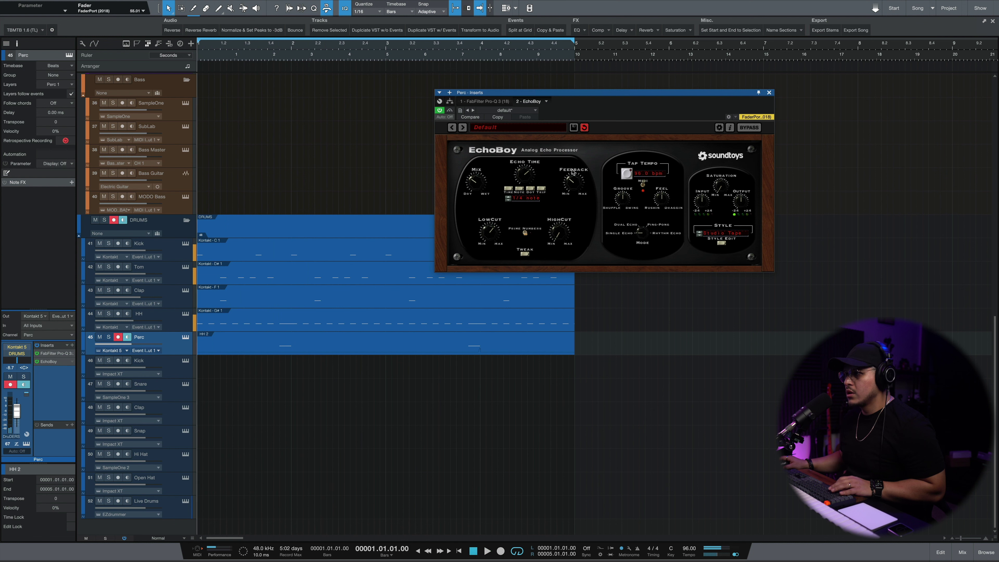
{"action": "key", "text": "space"}
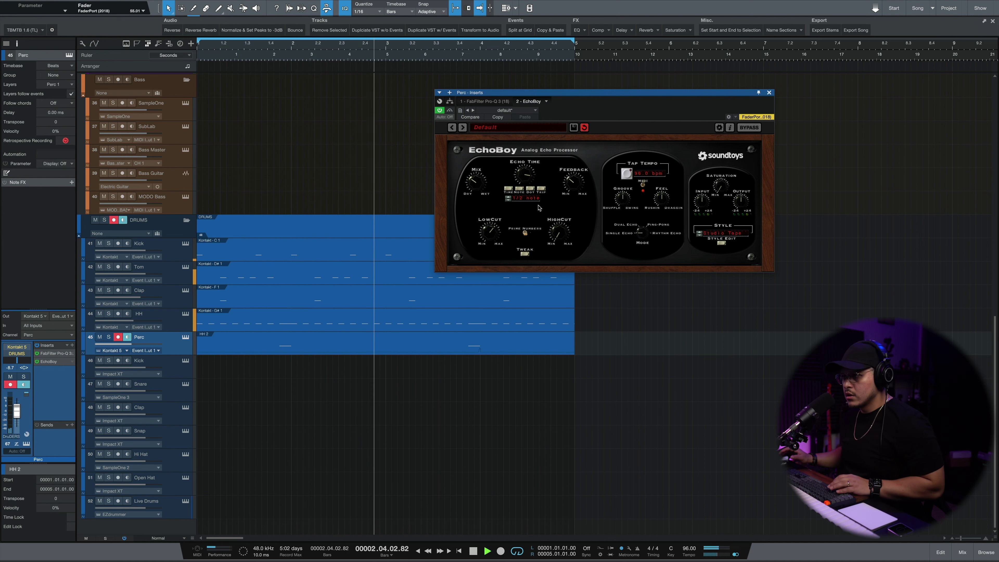
{"action": "key", "text": "space"}
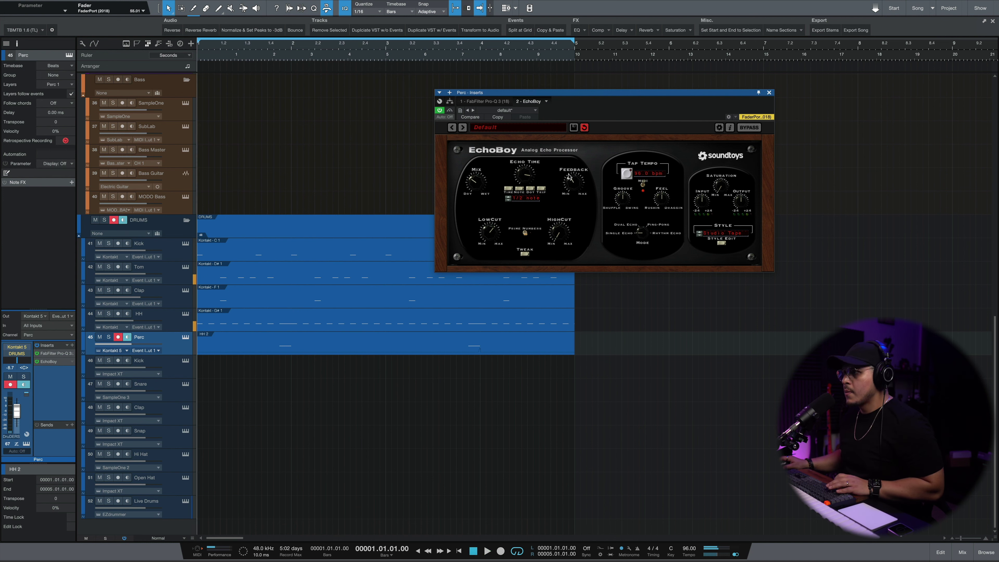
- Solo the DRUMS folder to check the Perc delay in playback, clear the solo and close EchoBoy
{"action": "left_click", "coordinate": [106, 219]}
{"action": "key", "text": "space"}
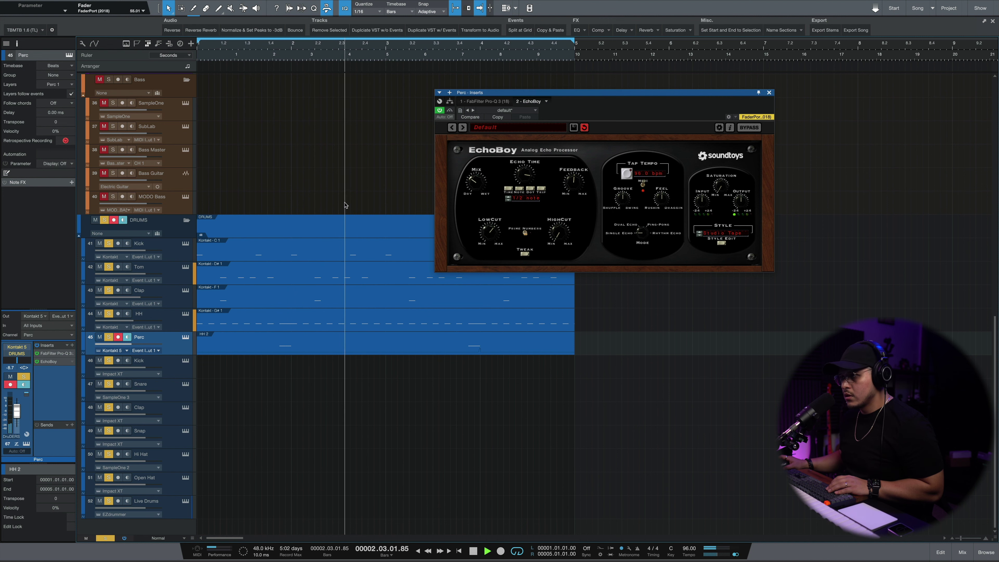
{"action": "key", "text": "space"}
{"action": "key", "text": "shift+s"}
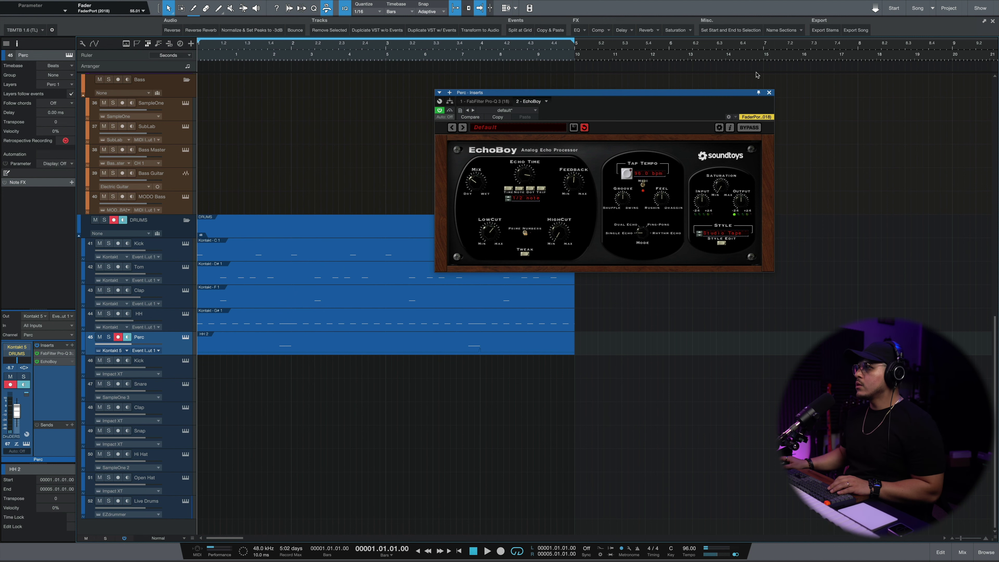
{"action": "left_click", "coordinate": [769, 92]}
- Switch to the Splice app and move its window aside
{"action": "scroll", "coordinate": [647, 367], "scroll_direction": "up", "scroll_amount": 10}
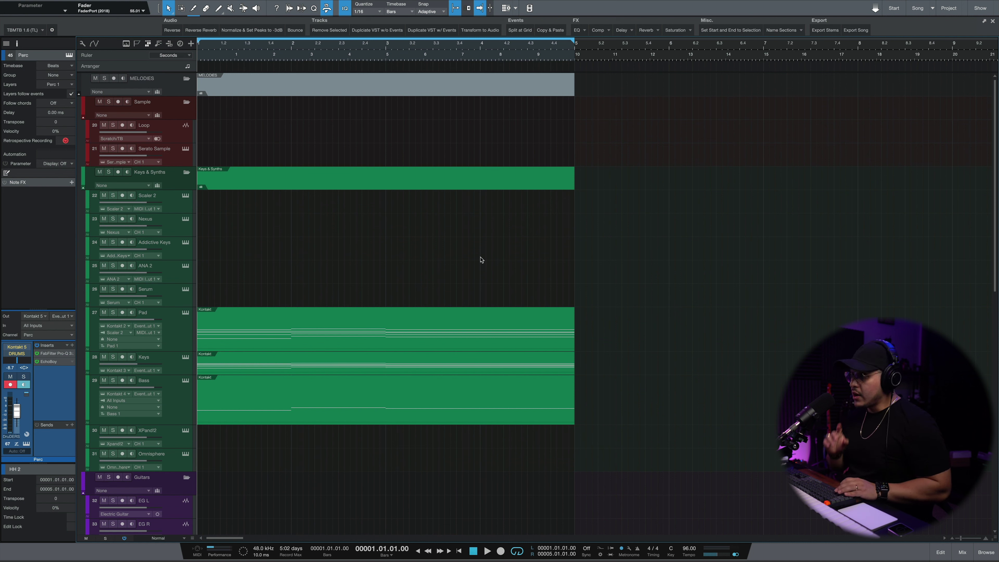
{"action": "key", "text": "alt+space"}
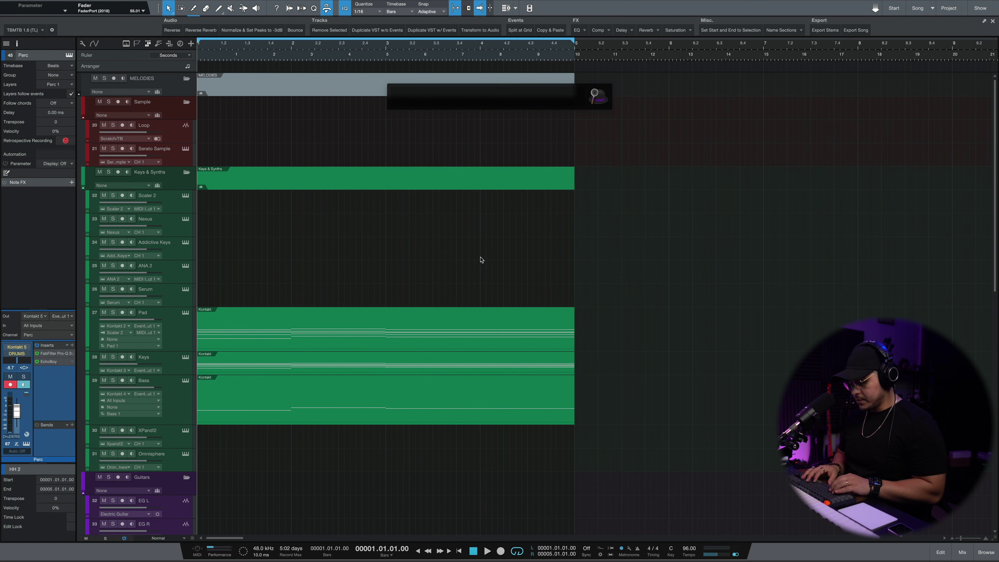
{"action": "type", "text": "splice"}
{"action": "key", "text": "Return"}
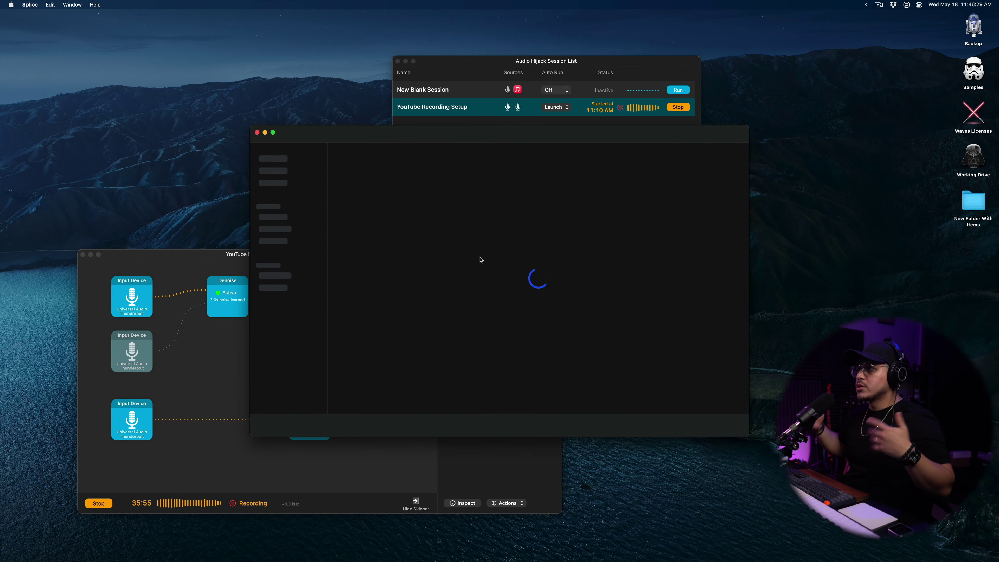
{"action": "left_click_drag", "start_coordinate": [336, 134], "coordinate": [998, 324]}
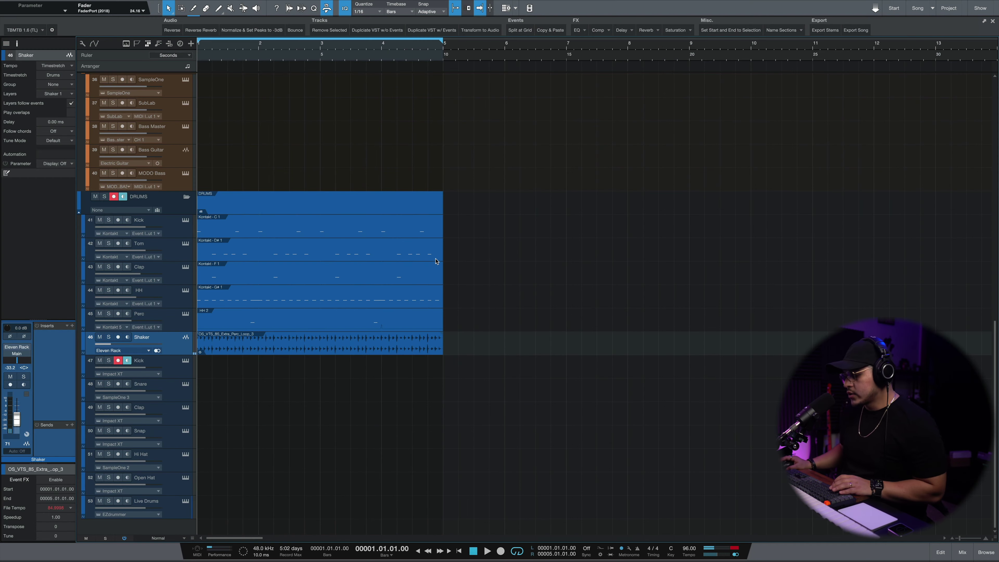
- Play back the beat with the shaker loop and add a FabFilter Pro-Q 3 EQ to the Shaker track
{"action": "scroll", "coordinate": [378, 224], "scroll_direction": "up", "scroll_amount": 10}
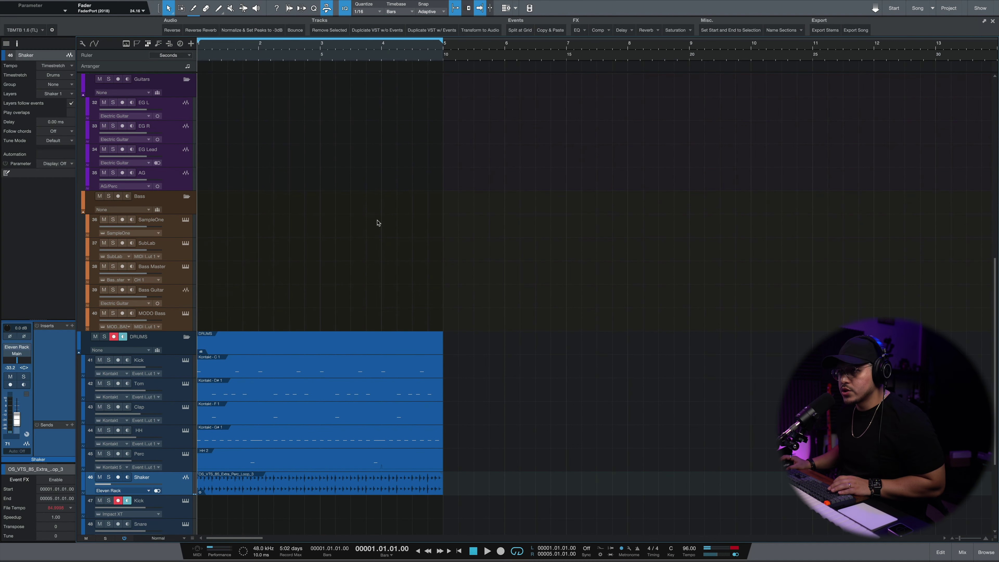
{"action": "scroll", "coordinate": [376, 224], "scroll_direction": "down", "scroll_amount": 10}
{"action": "key", "text": "space"}
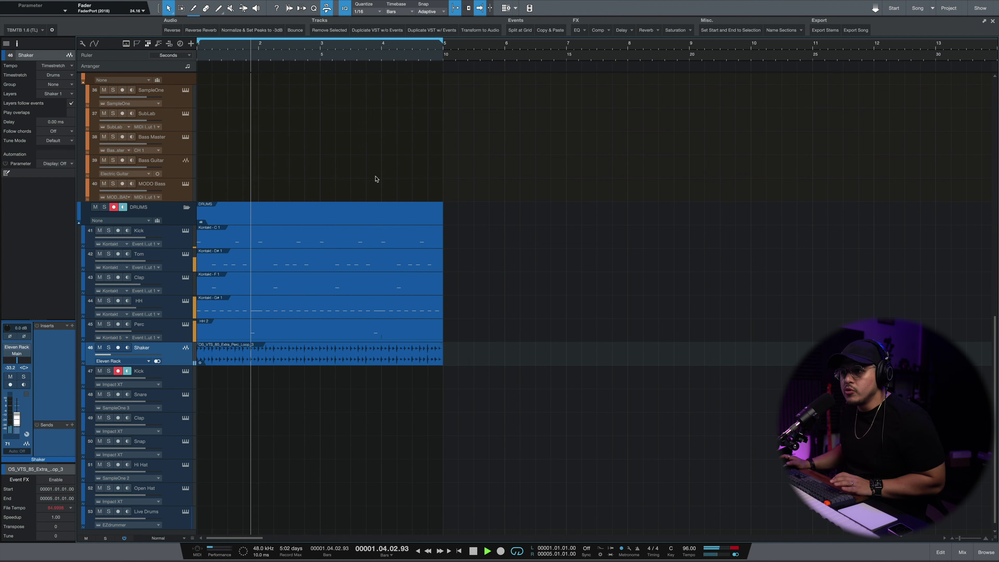
{"action": "key", "text": "space"}
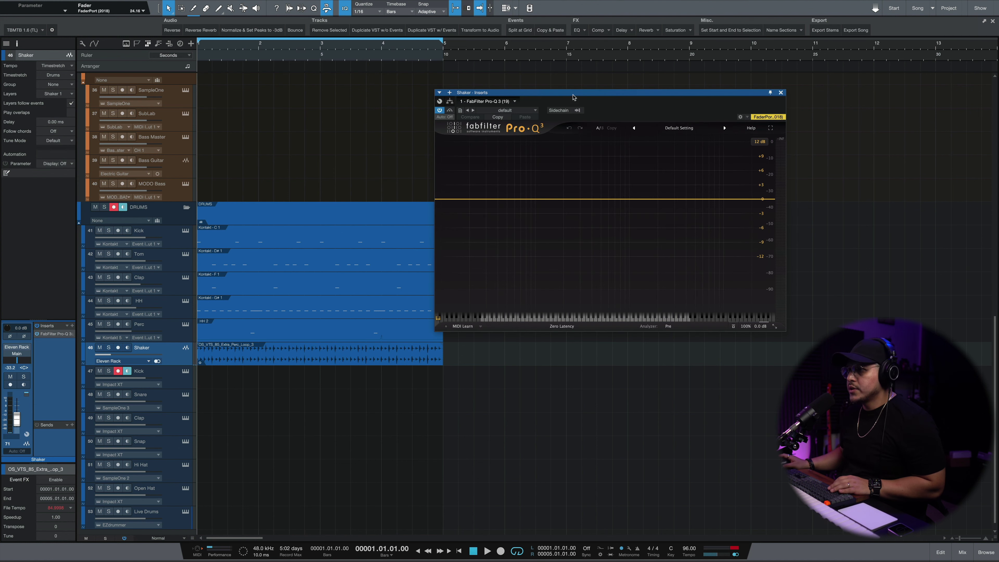
{"action": "key", "text": "space"}
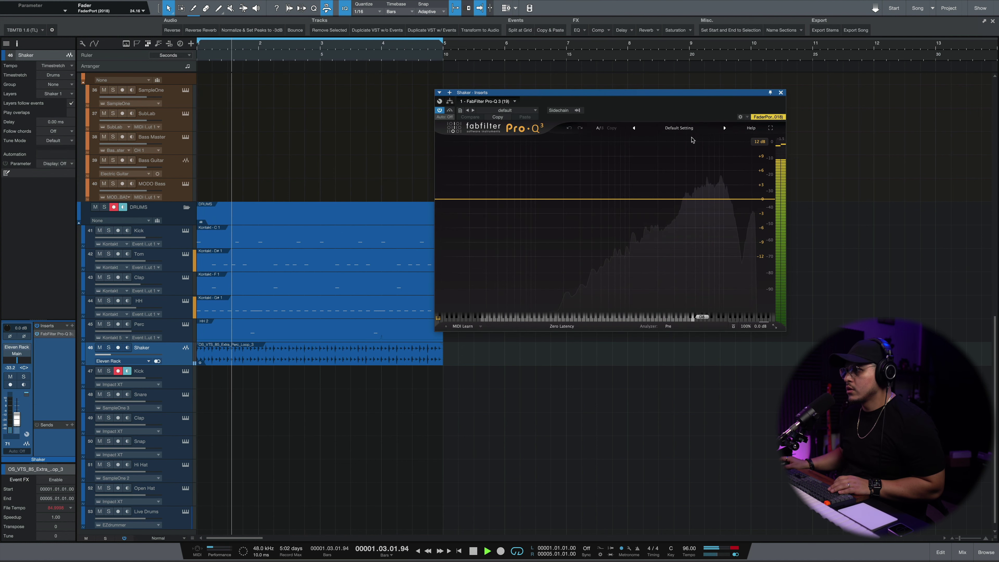
- Open the Perc part from the arrangement and play back the beat to check it against the other drums
{"action": "scroll", "coordinate": [260, 393], "scroll_direction": "up", "scroll_amount": 10}
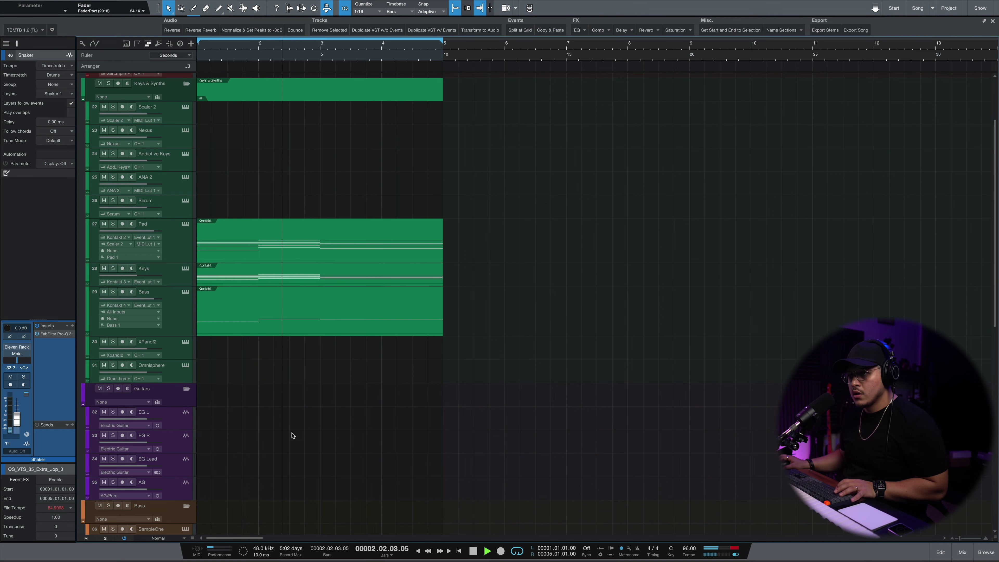
{"action": "scroll", "coordinate": [292, 435], "scroll_direction": "down", "scroll_amount": 8}
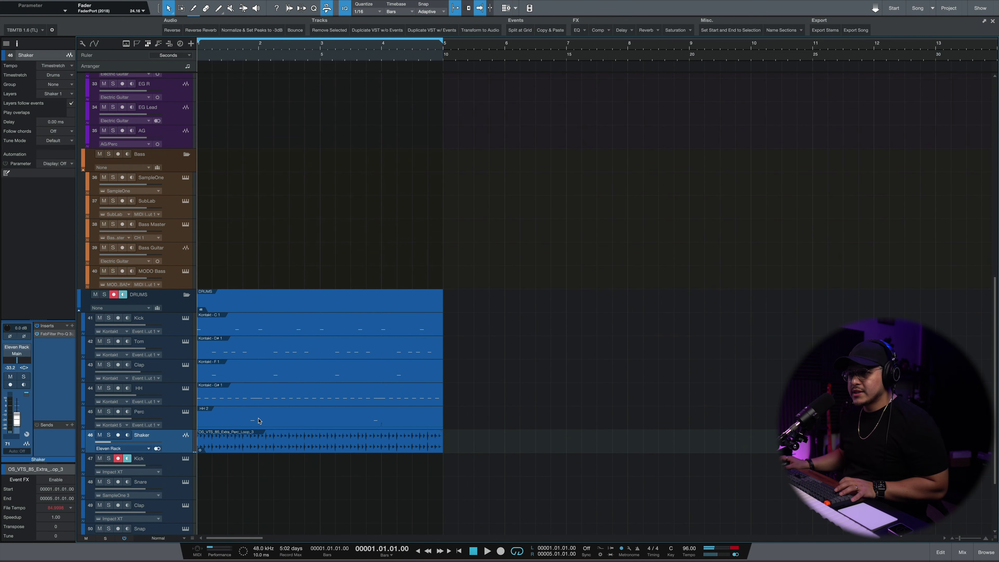
{"action": "double_click", "coordinate": [260, 420]}
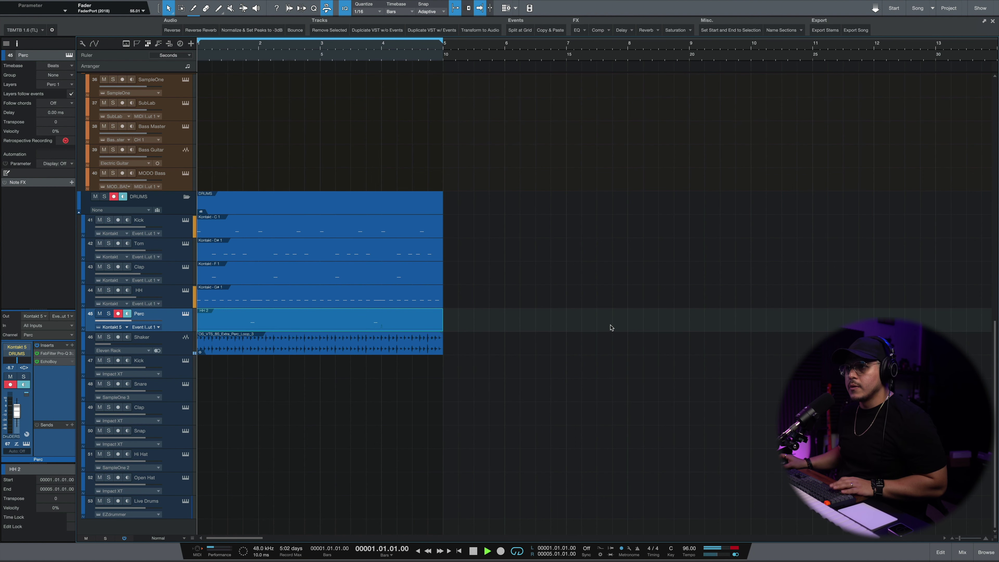
{"action": "key", "text": "space"}
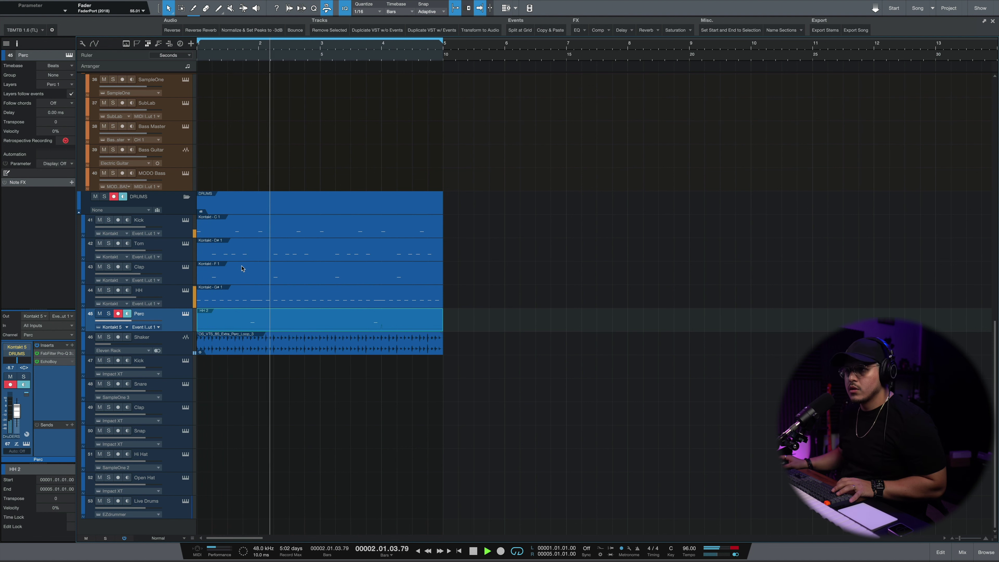
- Set the mix of the ValhallaRoom reverb on the Clap track to 35.2 % during playback
{"action": "left_click", "coordinate": [177, 278]}
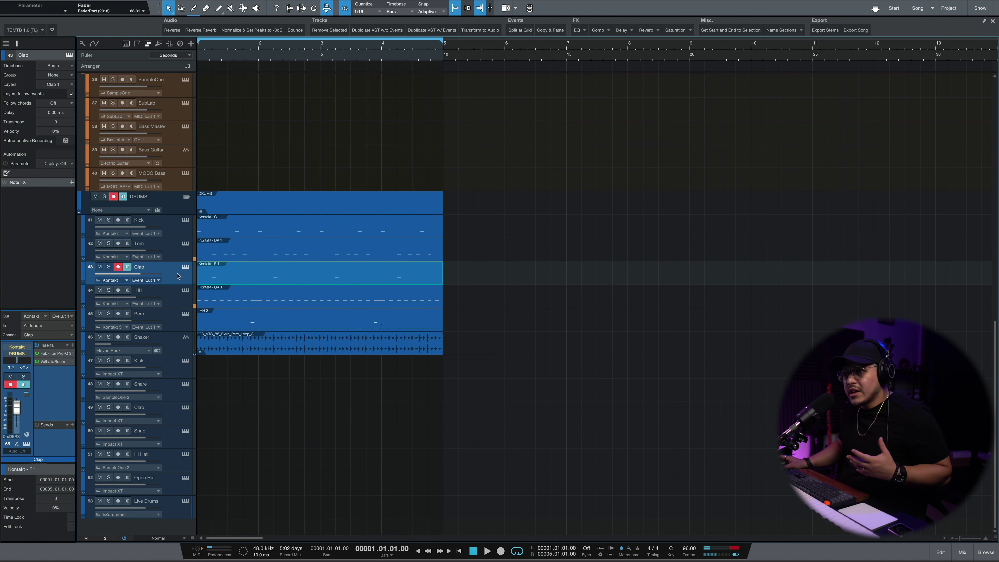
{"action": "double_click", "coordinate": [53, 362]}
{"action": "key", "text": "space"}
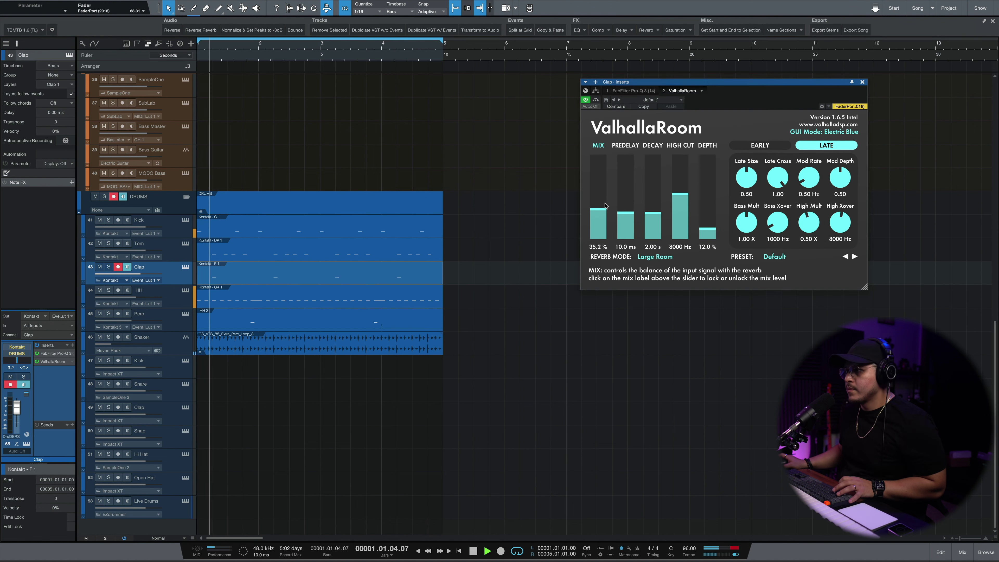
{"action": "left_click_drag", "start_coordinate": [603, 213], "coordinate": [604, 210]}
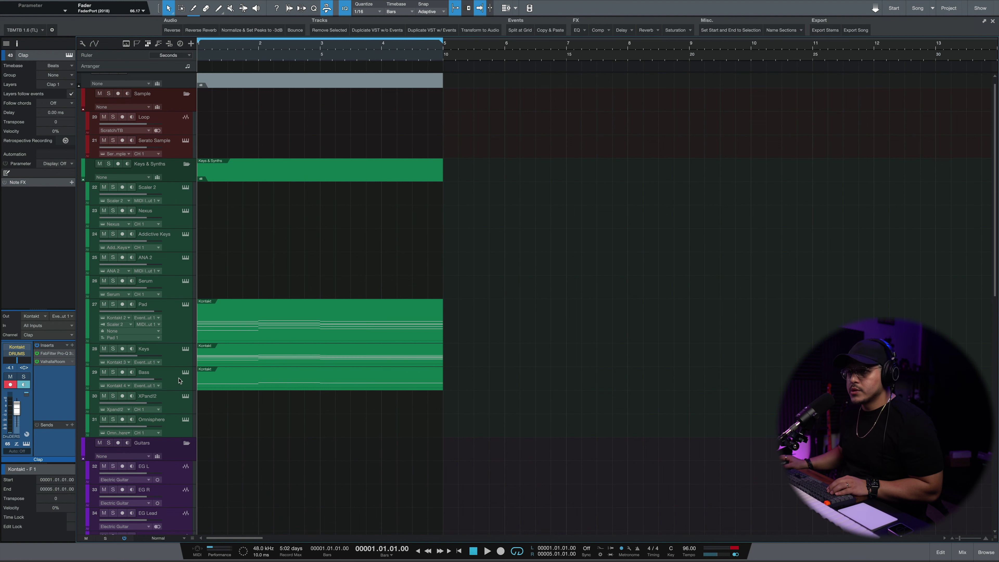
- Rework the chord notes on the Lead track into a melody in C# Natural Minor, checking it in playback
{"action": "left_click", "coordinate": [172, 389]}
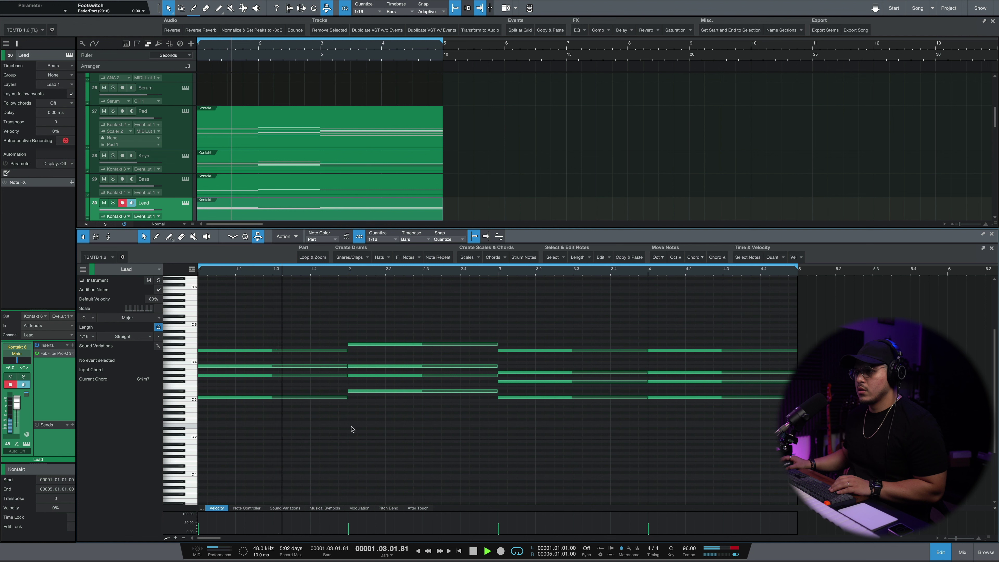
{"action": "key", "text": "space"}
{"action": "key", "text": "ctrl+z"}
{"action": "left_click", "coordinate": [200, 376]}
{"action": "left_click", "coordinate": [759, 351]}
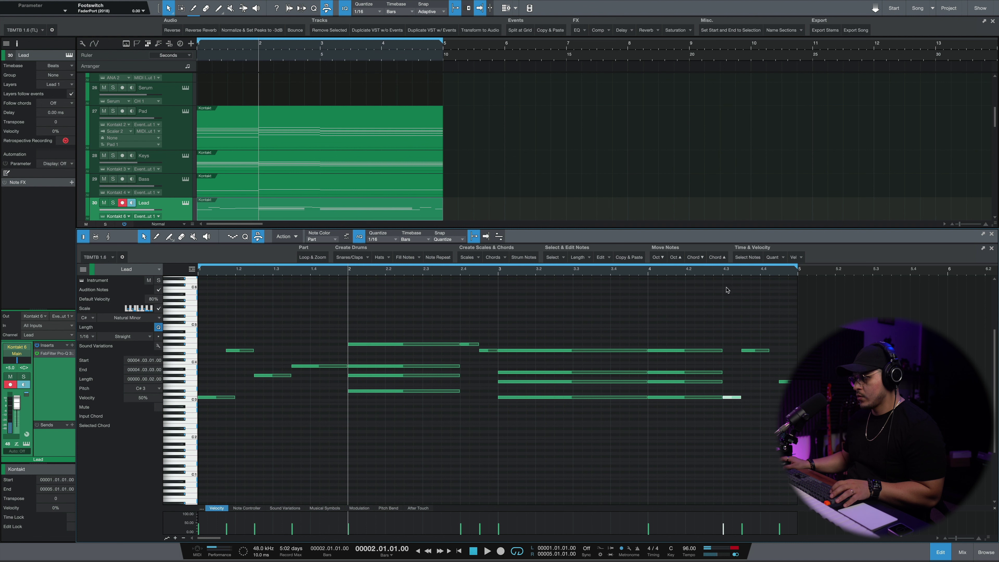
{"action": "key", "text": "ctrl+z"}
{"action": "key", "text": "space"}
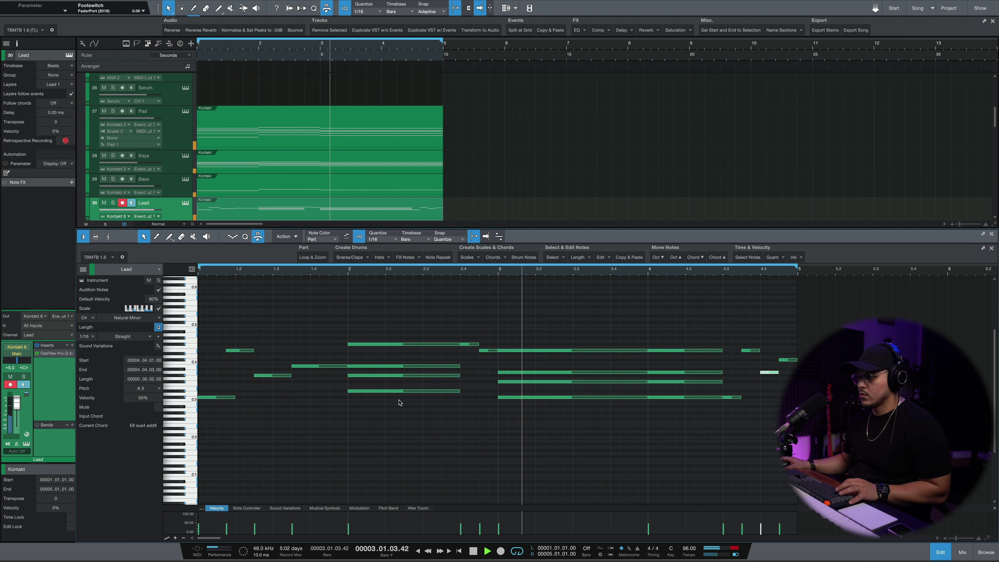
{"action": "key", "text": "ctrl+z"}
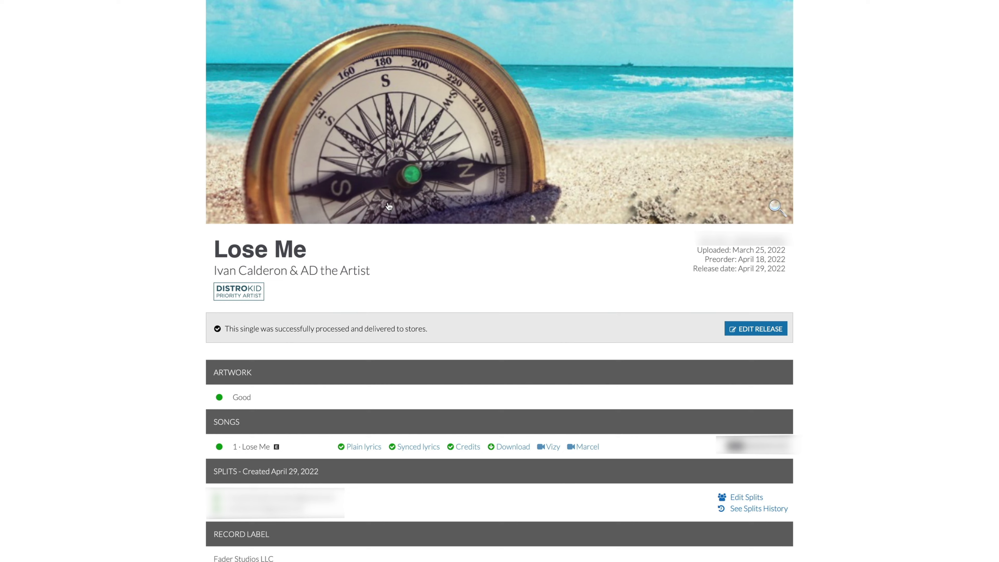
- Switch to DistroKid, review the plain lyrics of the single Lose Me and open its synced lyrics editor
{"action": "scroll", "coordinate": [426, 334], "scroll_direction": "down", "scroll_amount": 1}
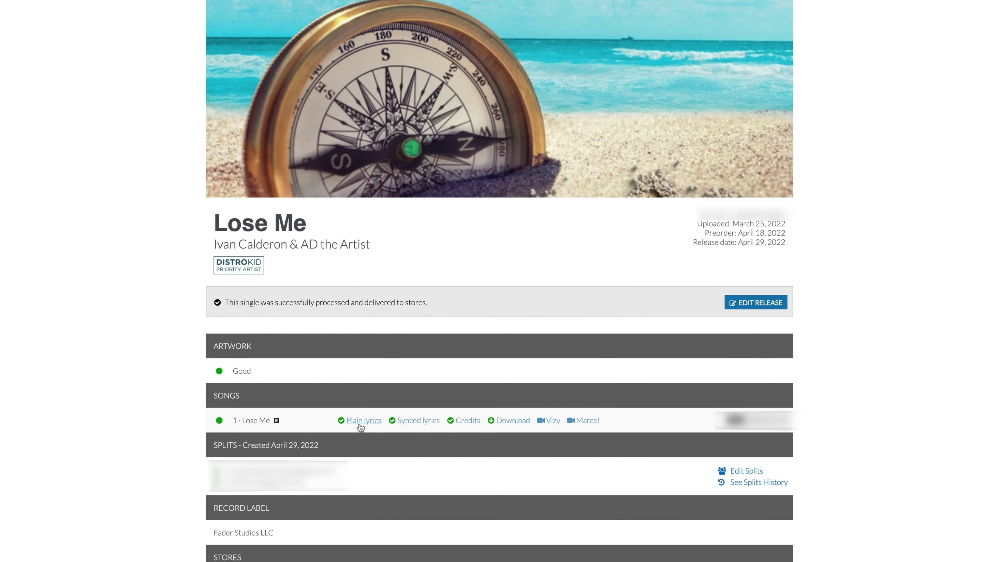
{"action": "left_click", "coordinate": [361, 420]}
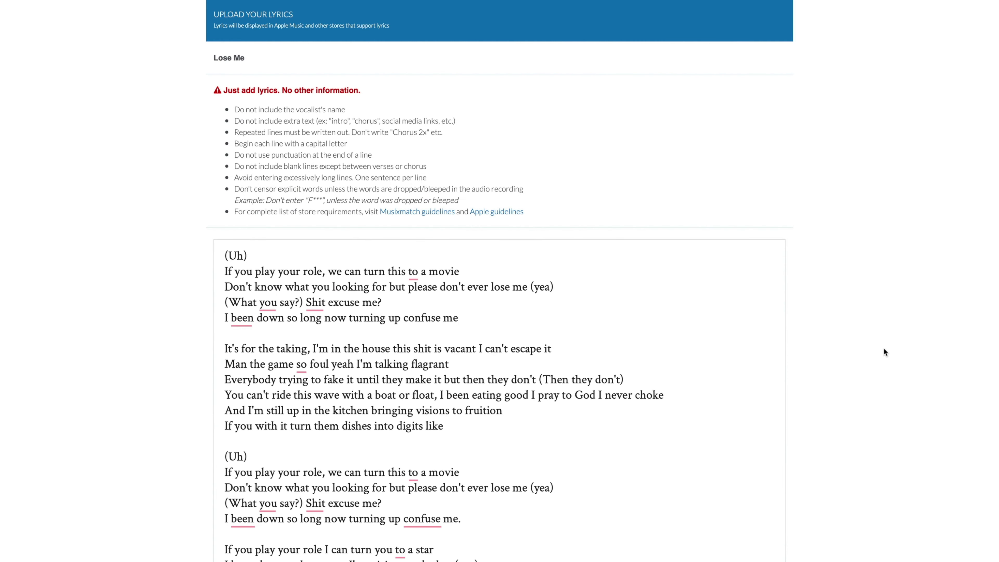
{"action": "scroll", "coordinate": [529, 252], "scroll_direction": "down", "scroll_amount": 6}
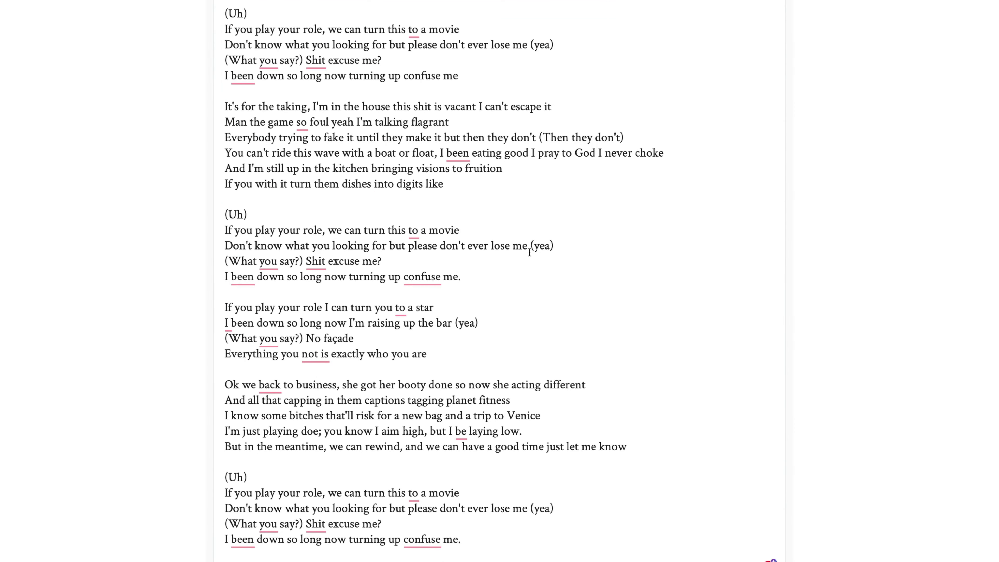
{"action": "key", "text": "alt+Left"}
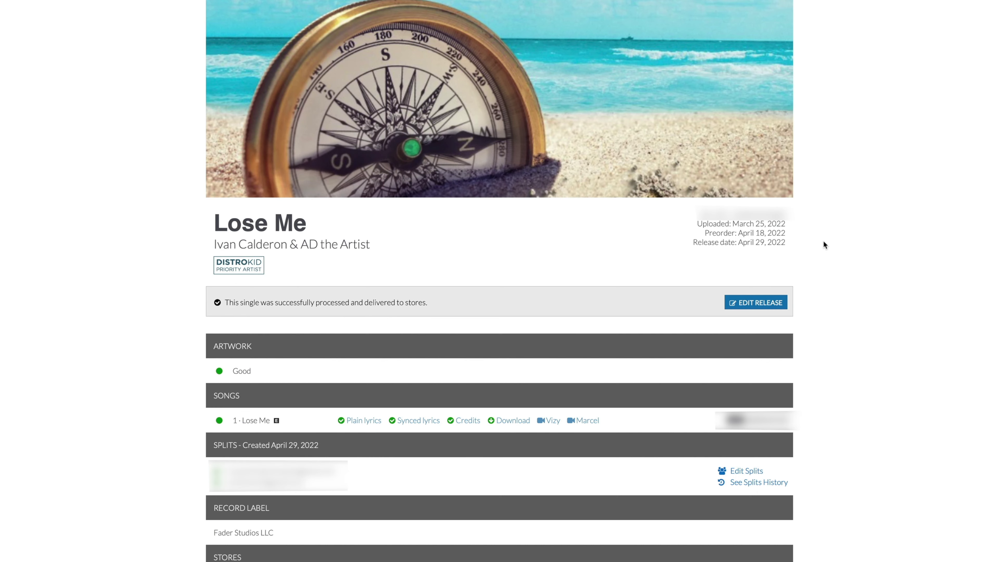
{"action": "left_click", "coordinate": [418, 421]}
{"action": "left_click", "coordinate": [477, 395]}
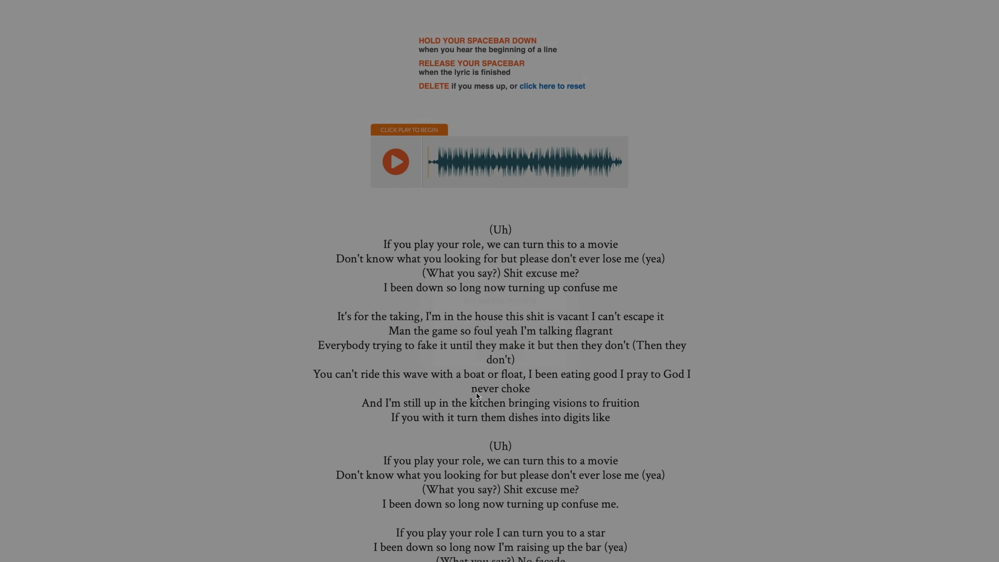